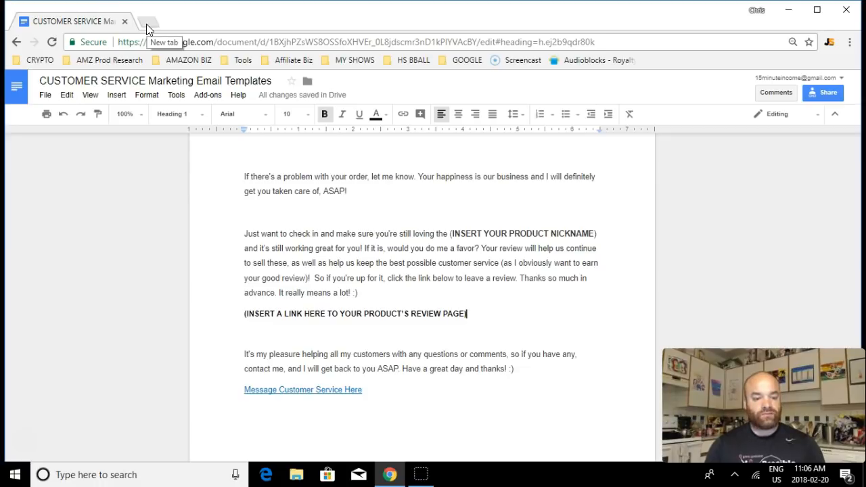
Put the cursor on the blank line beneath the (INSERT A LINK HERE TO YOUR PRODUCT'S REVIEW PAGE) heading.
left_click(195, 148)
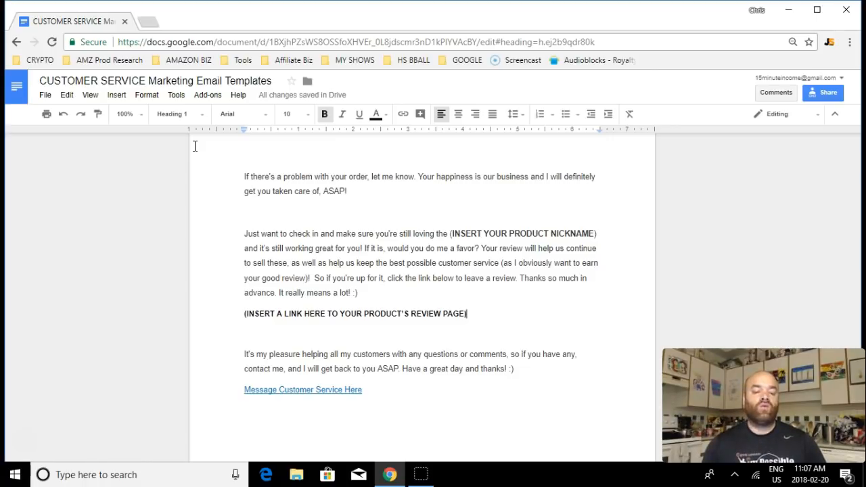
left_click(276, 332)
left_click(271, 329)
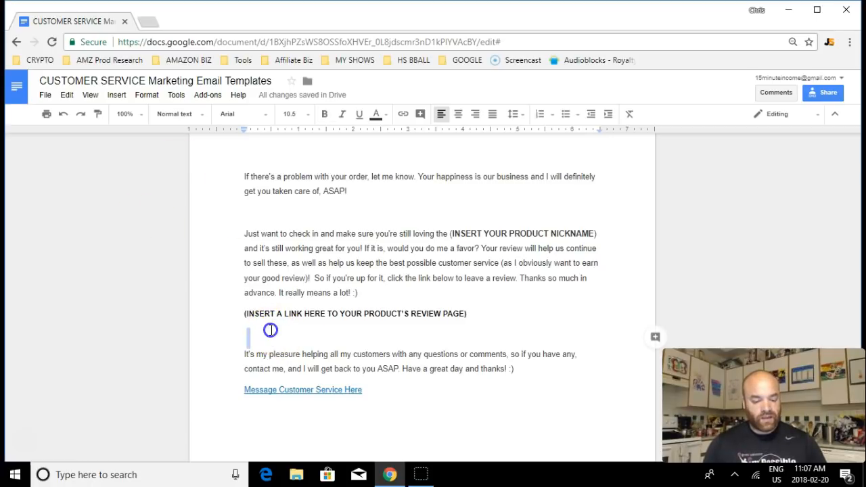
In a new tab, go to amazon.com and search for TOASTERS.
left_click(147, 27)
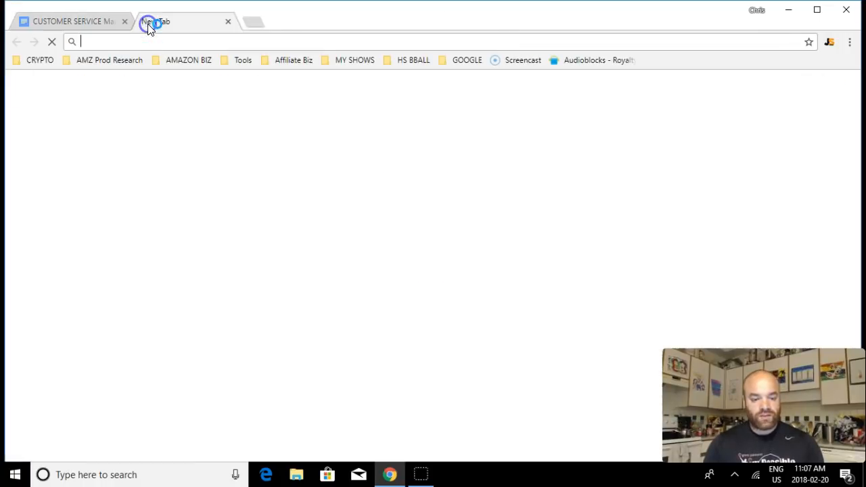
type("AM")
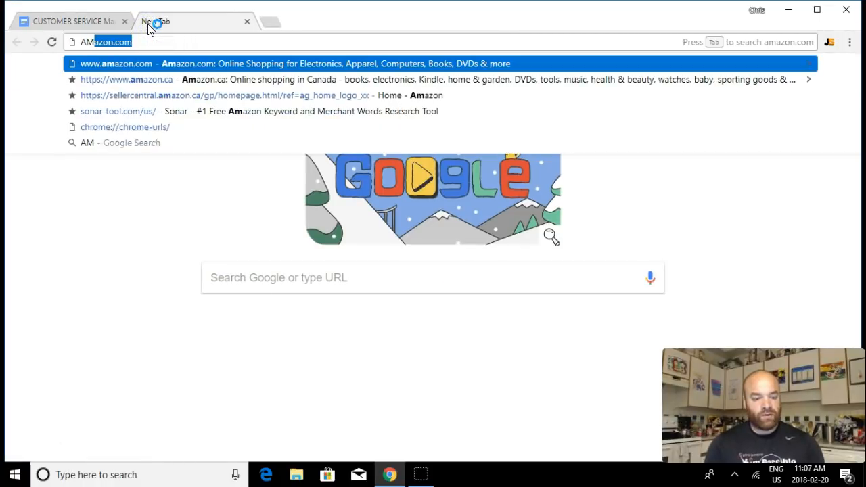
type("AZON.COM")
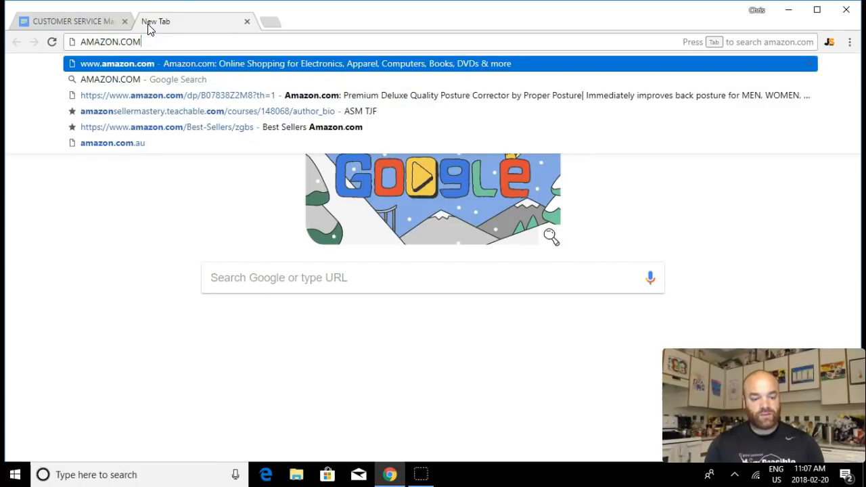
key("Return")
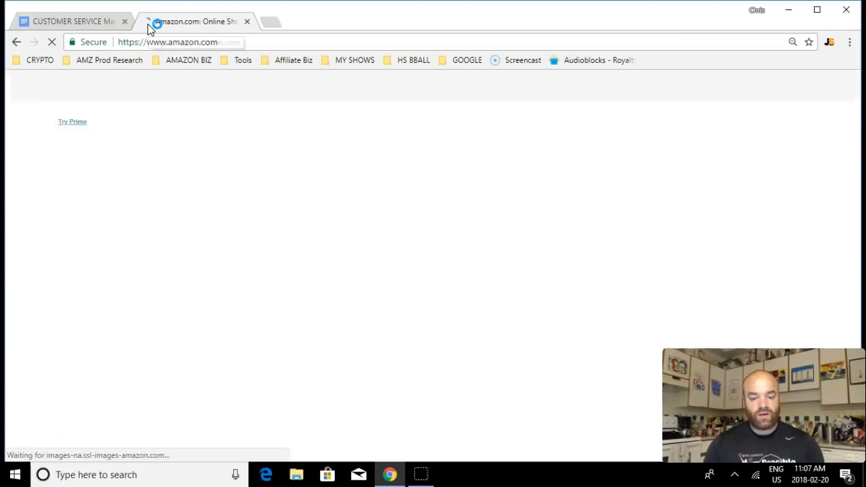
left_click(338, 121)
type("TOA")
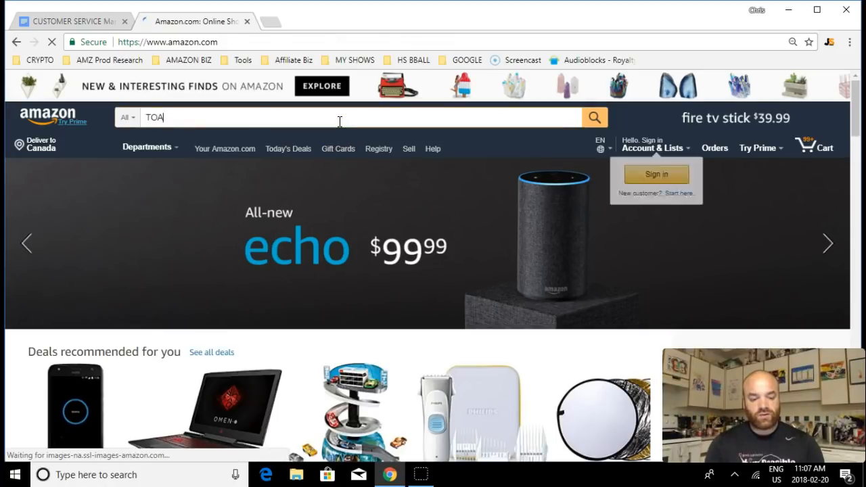
type("STERS")
key("Return")
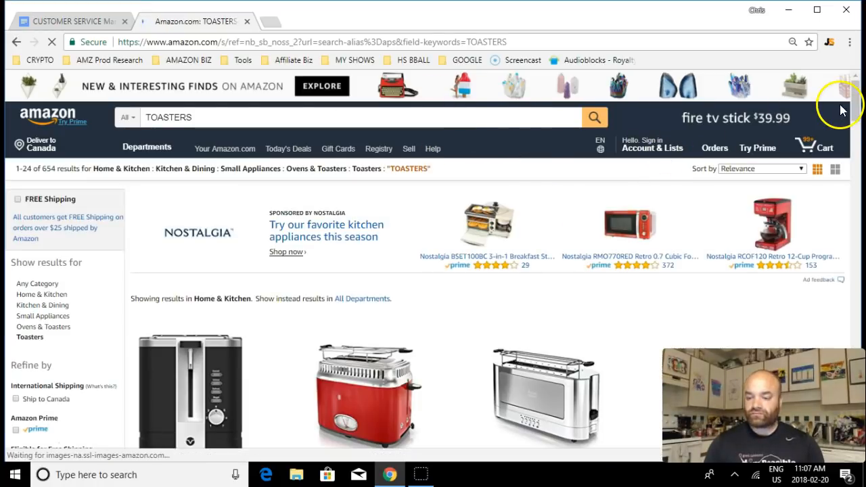
Open the Russell Hobbs retro toaster, jump to its reviews, and choose Write a customer review.
scroll(855, 102, "down", 2)
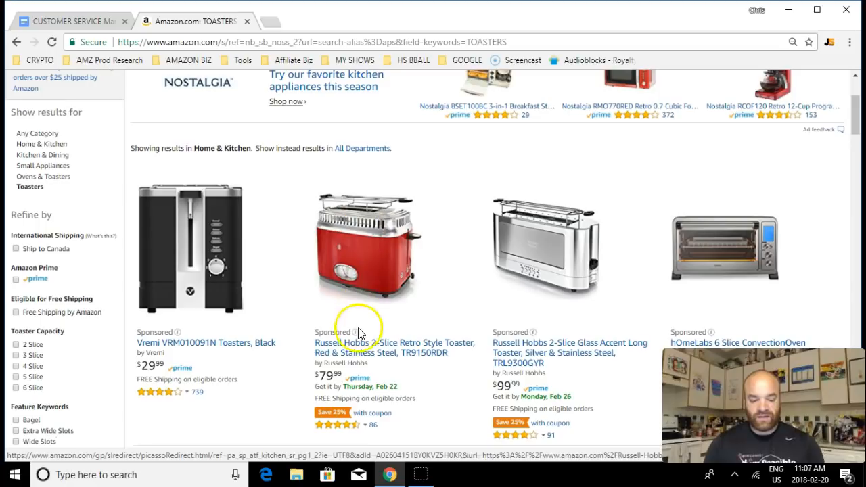
left_click(359, 356)
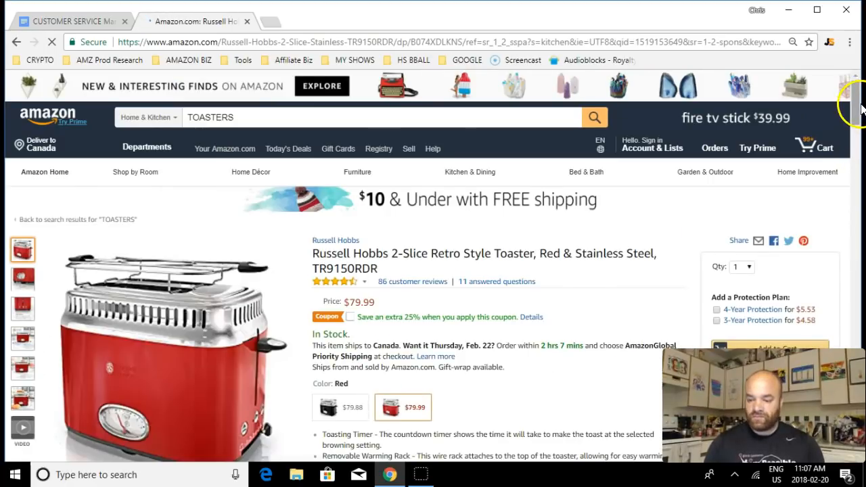
scroll(859, 104, "down", 2)
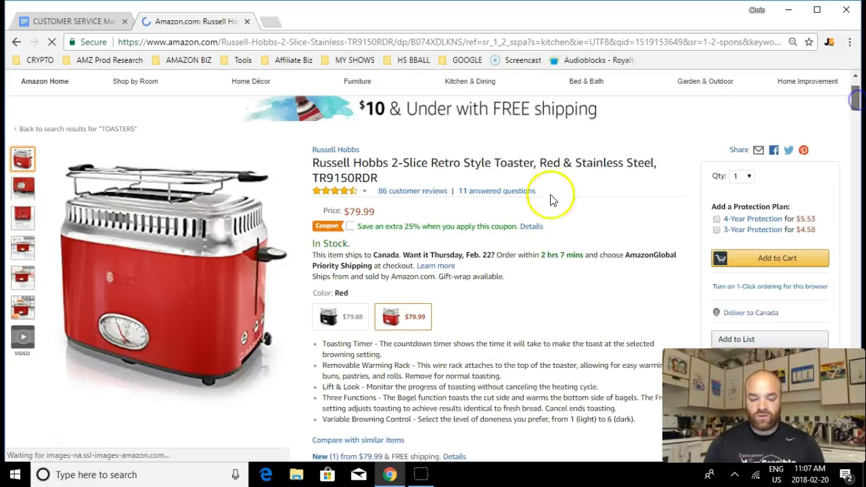
mouse_move(347, 189)
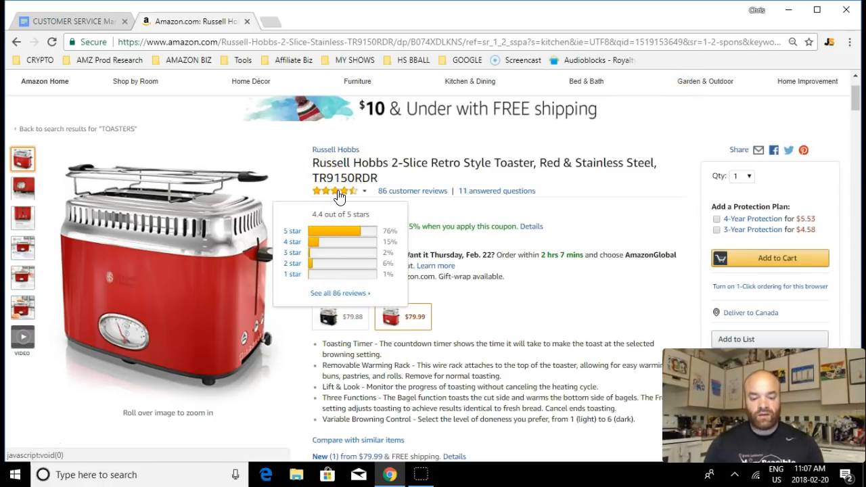
left_click(399, 194)
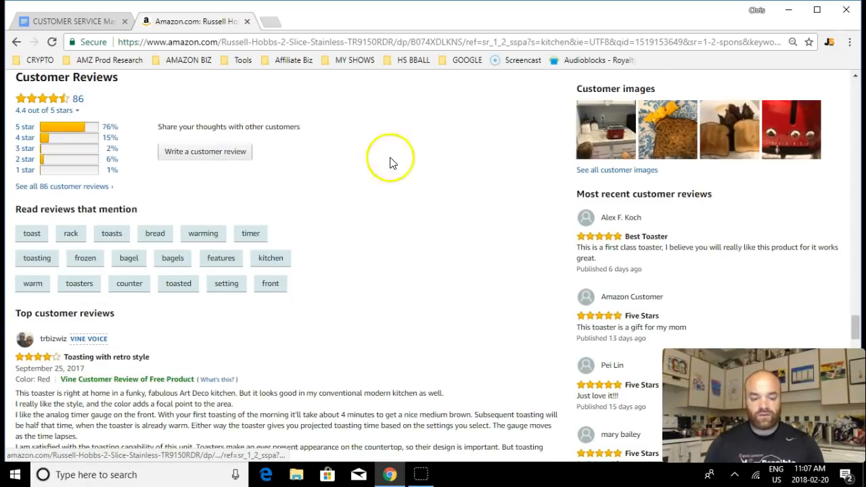
left_click(214, 151)
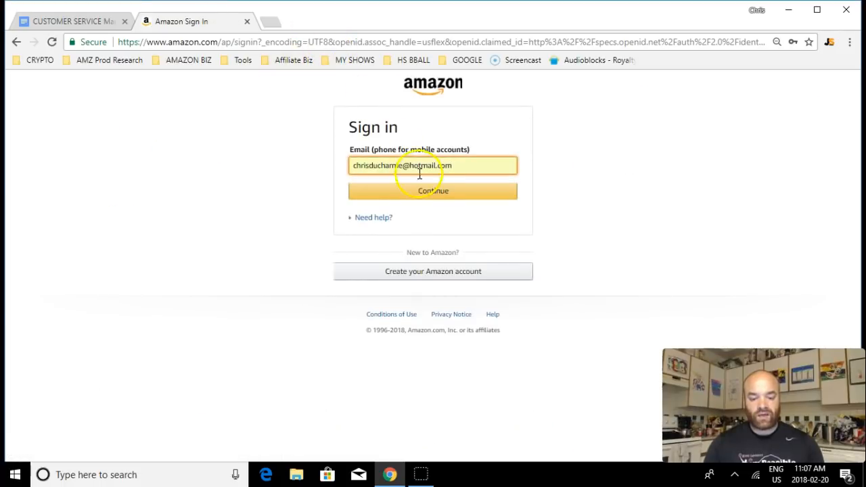
Sign in with the saved account and the two-step verification code, then select the review page URL.
left_click(421, 191)
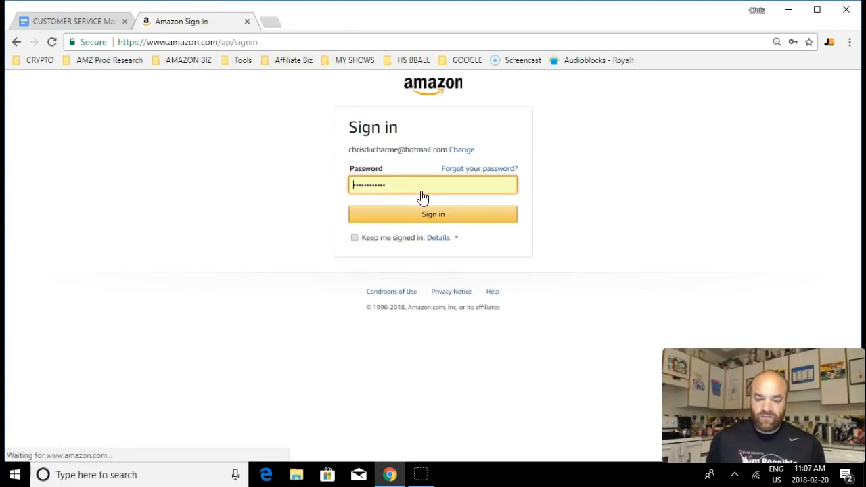
left_click(420, 208)
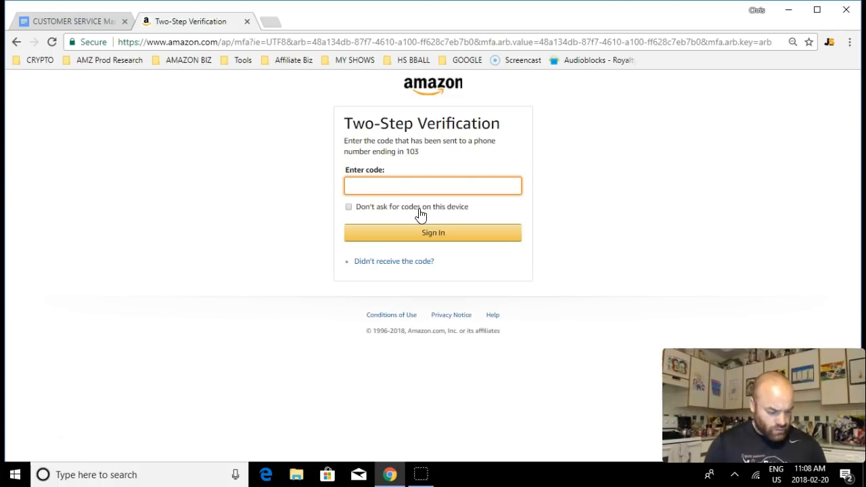
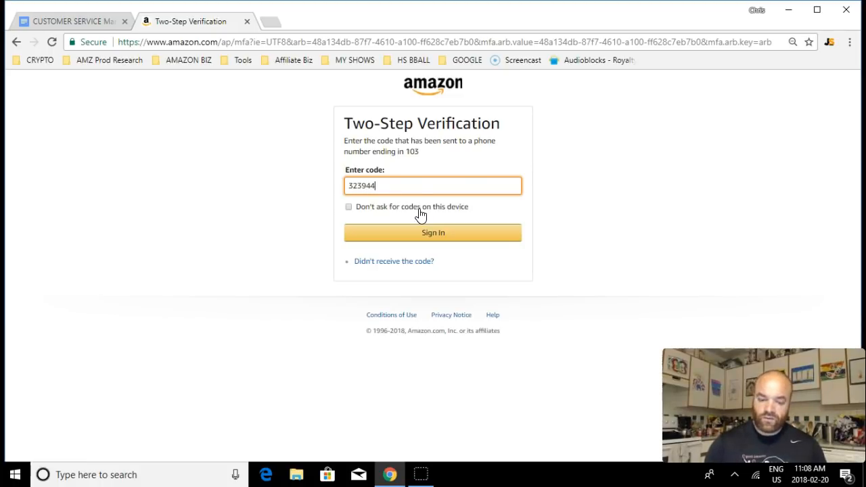
key("Return")
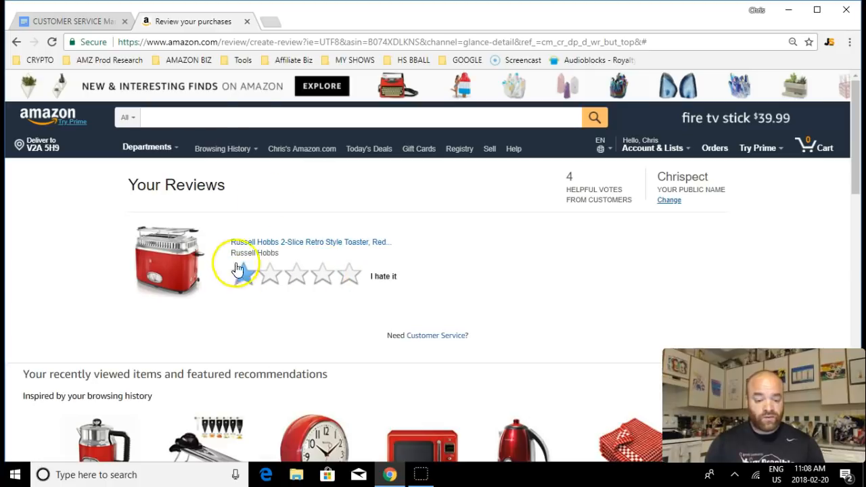
left_click(217, 44)
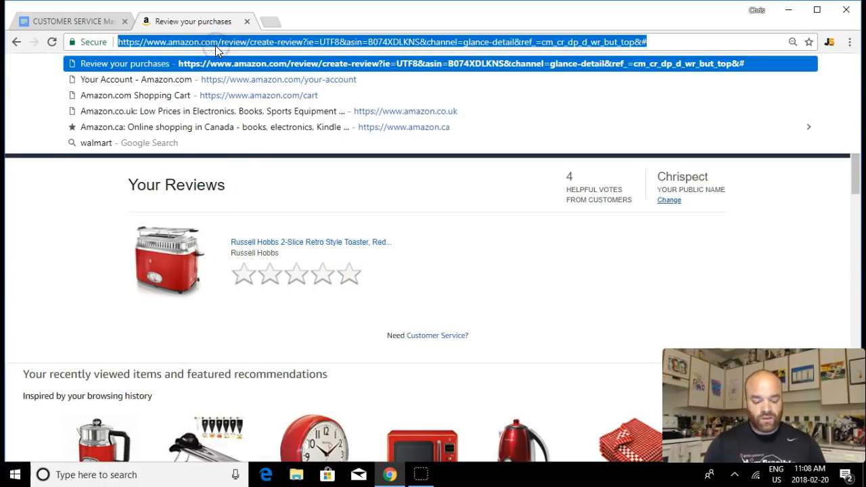
Paste the Amazon review-page URL into a new link on the blank line, then return to Amazon.
left_click(98, 19)
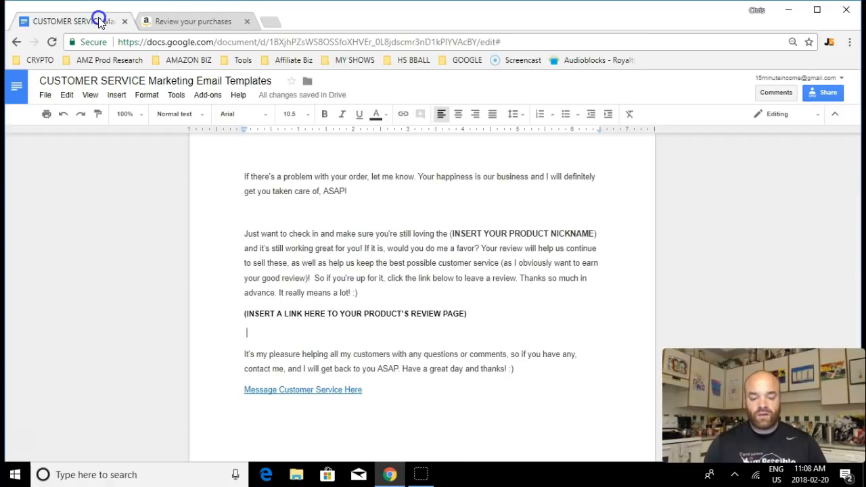
left_click(269, 333)
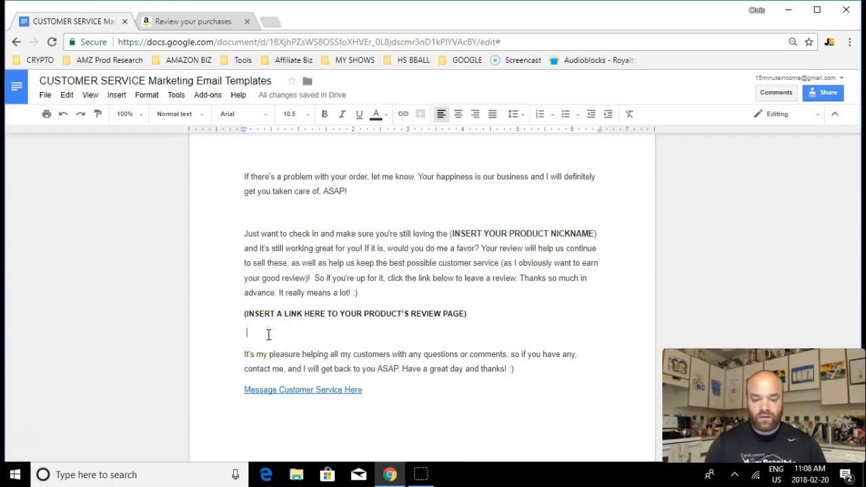
left_click(401, 117)
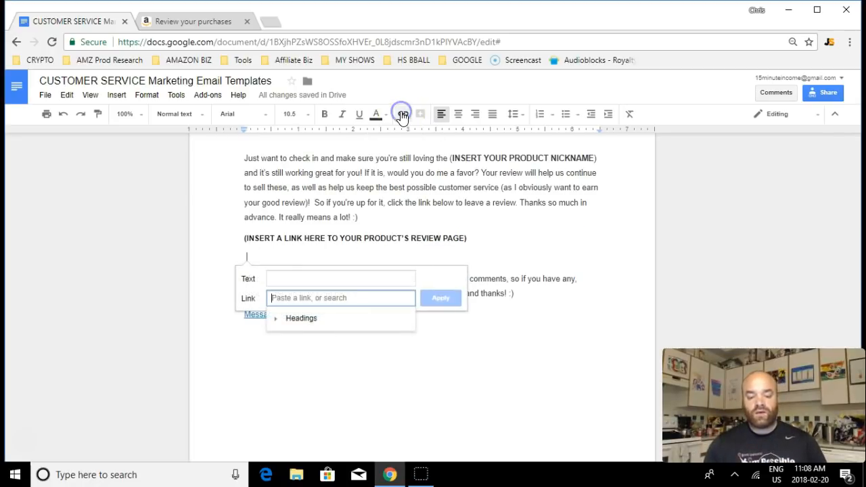
key("ctrl+v")
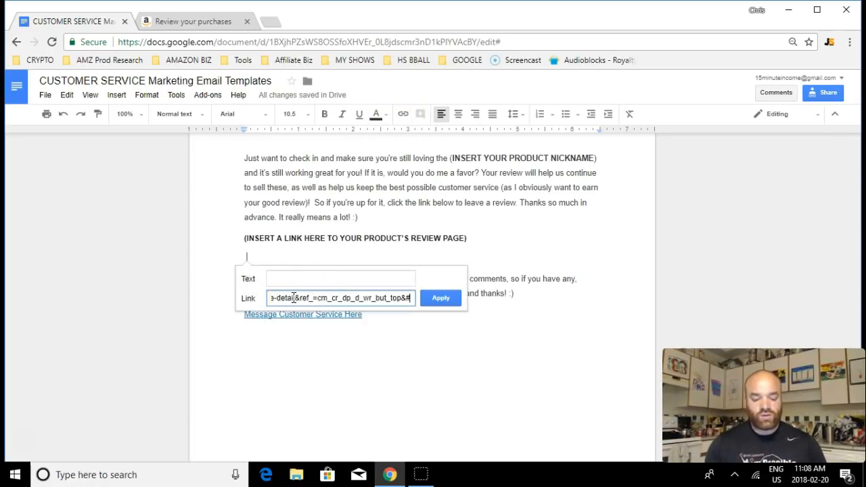
left_click(302, 279)
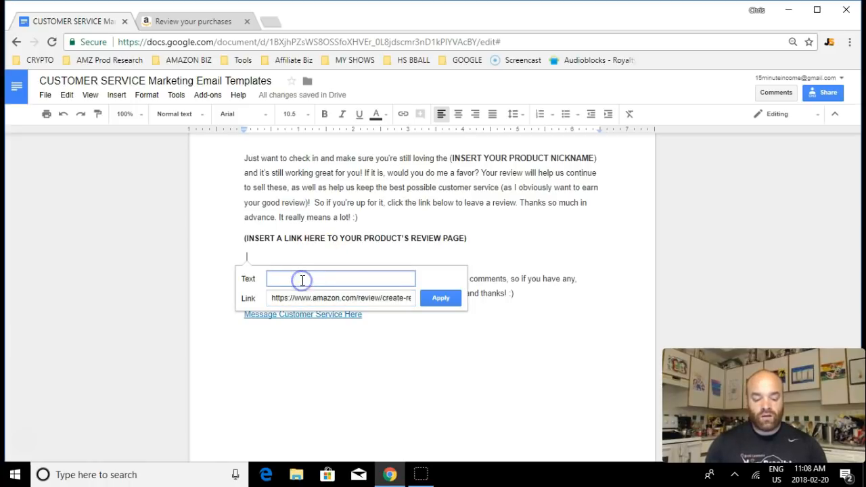
left_click(177, 21)
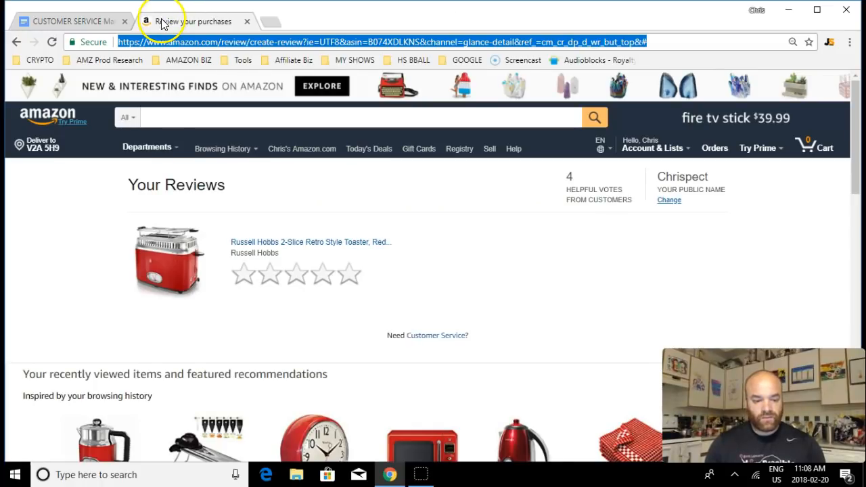
Go back through Amazon's history to the Russell Hobbs toaster product page.
mouse_move(766, 161)
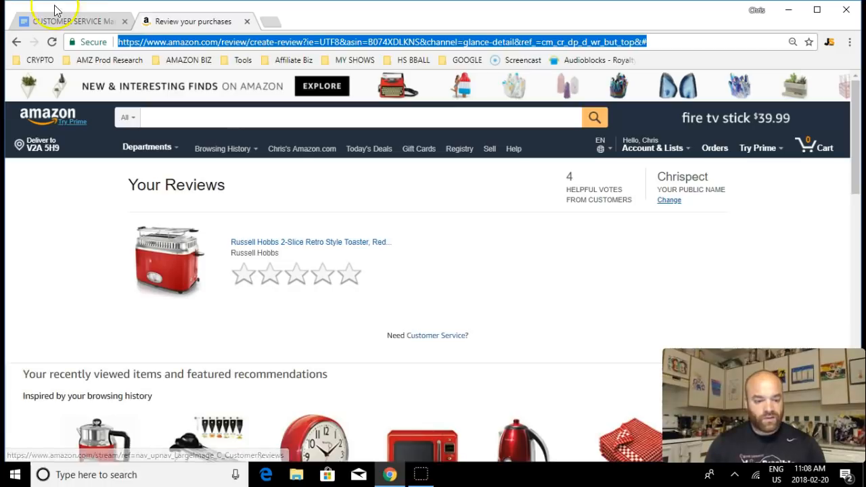
left_click(17, 42)
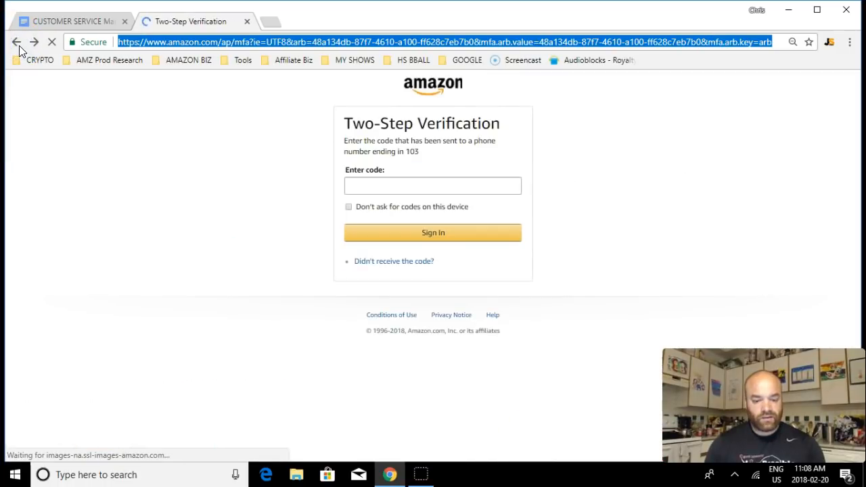
left_click(18, 44)
left_click(18, 44)
left_click(19, 44)
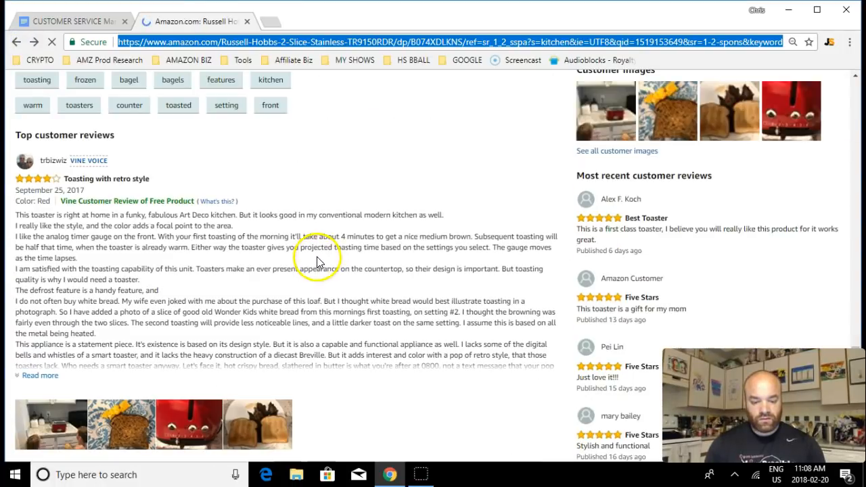
Select and copy the toaster's full product title, then return to the email templates document.
left_click_drag(855, 342, 858, 92)
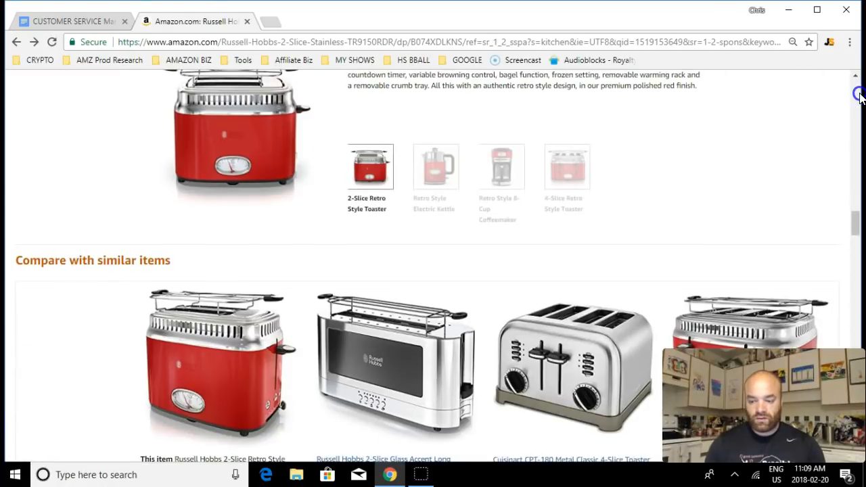
left_click_drag(857, 227, 858, 77)
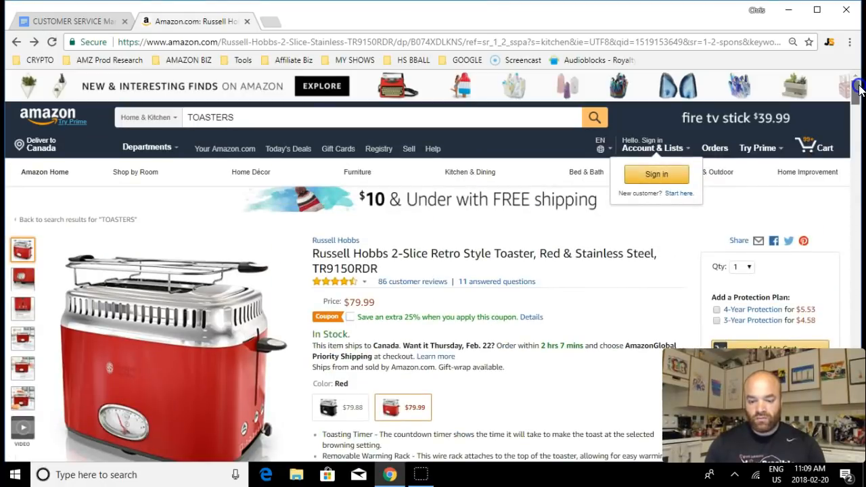
left_click_drag(312, 252, 533, 257)
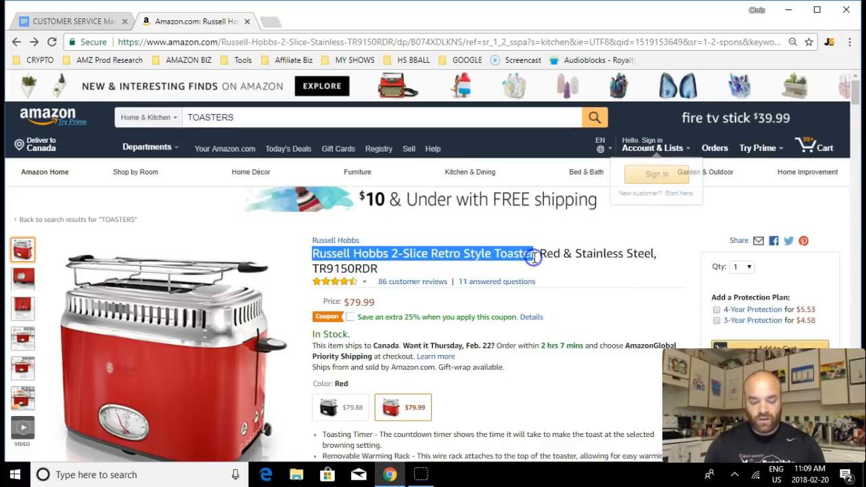
mouse_move(522, 181)
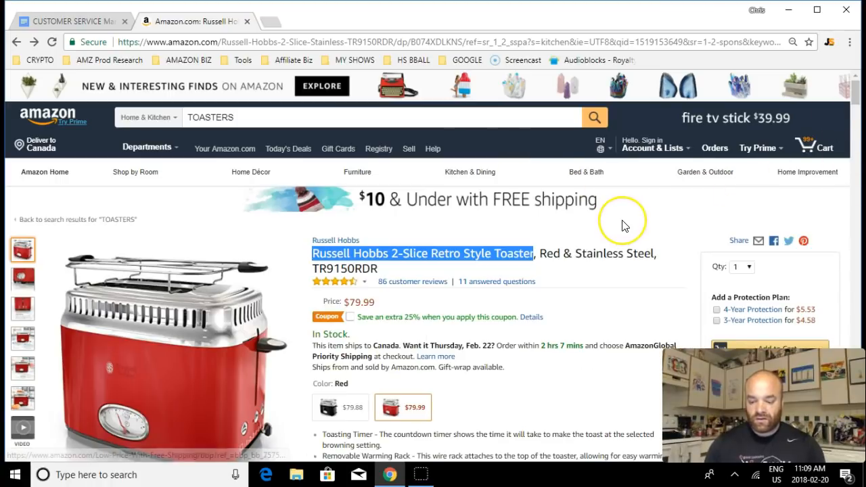
left_click(77, 23)
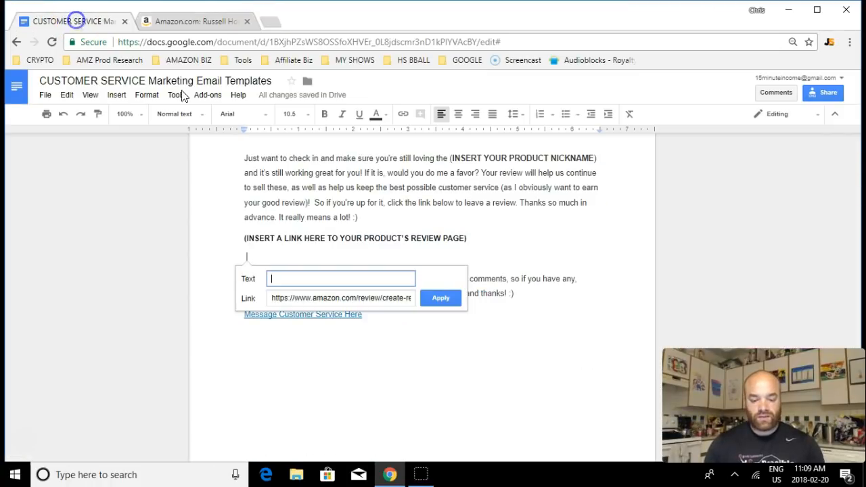
Apply the link text 'Russell Hobbs 2-Slice Retro Style Toaster, Red & Stainless Steel' and move up the email.
left_click(440, 299)
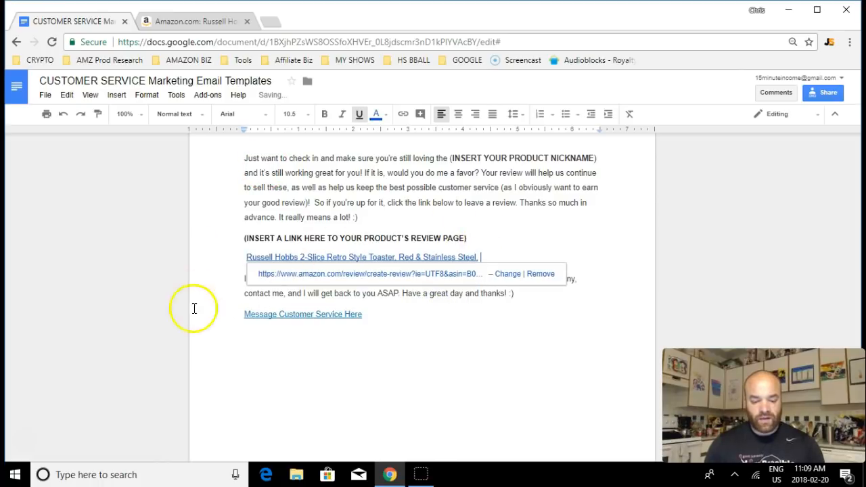
left_click(230, 346)
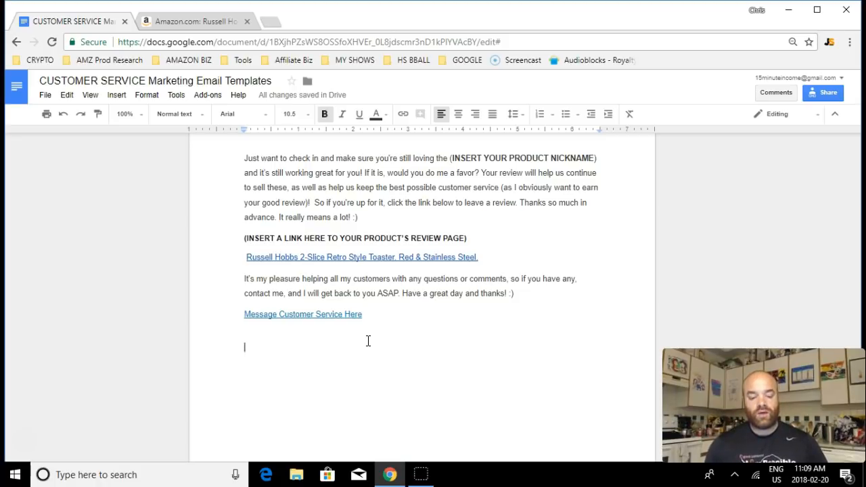
key("BackSpace")
key("Up")
key("Up")
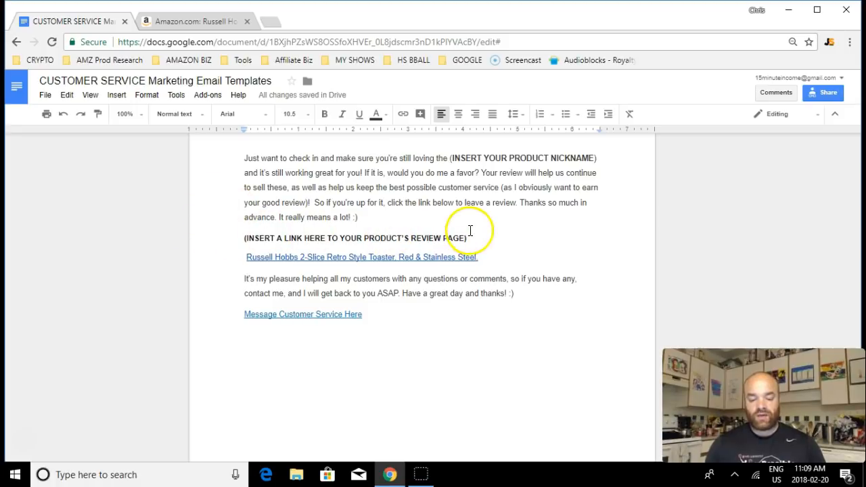
scroll(589, 257, "up", 5)
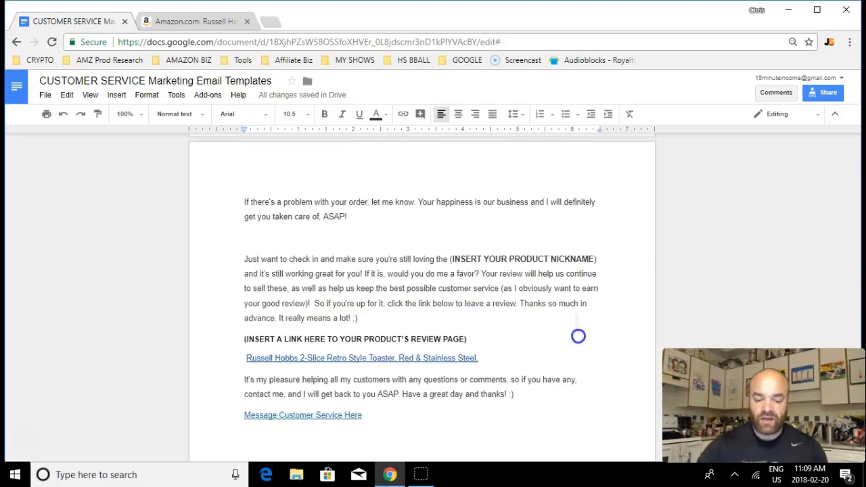
Scroll through email templates #1 and #2 to the feedback link, then return to the Amazon toaster page.
scroll(602, 338, "up", 1)
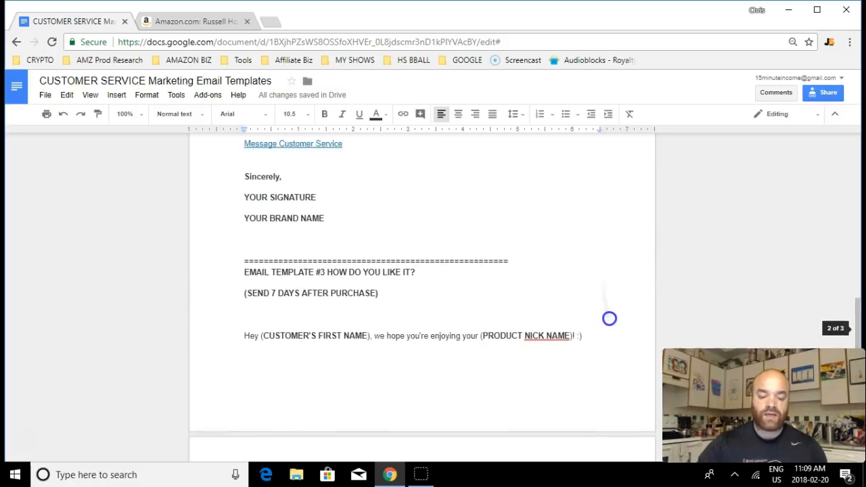
scroll(608, 318, "down", 1)
scroll(602, 233, "up", 1)
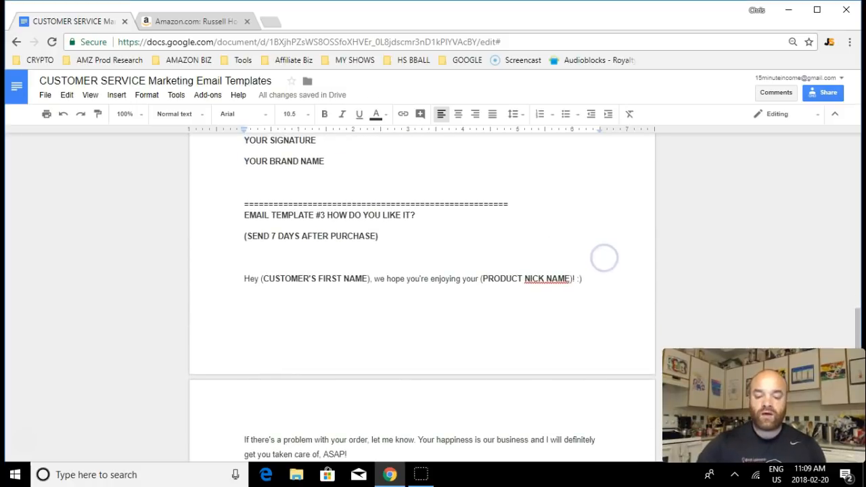
scroll(604, 258, "up", 8)
scroll(604, 349, "up", 6)
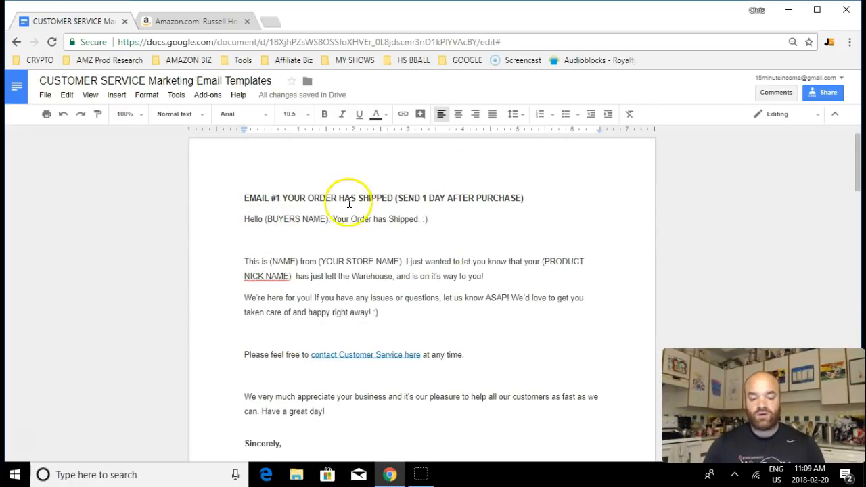
scroll(566, 305, "down", 3)
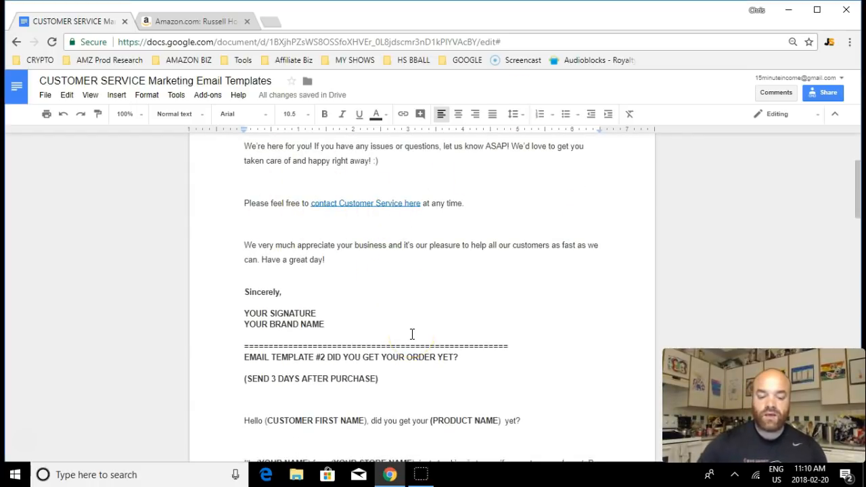
scroll(589, 324, "down", 3)
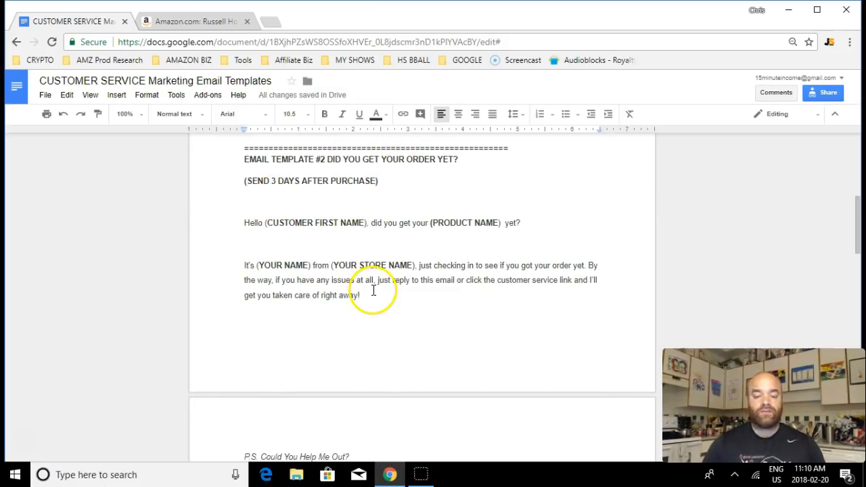
scroll(566, 254, "down", 3)
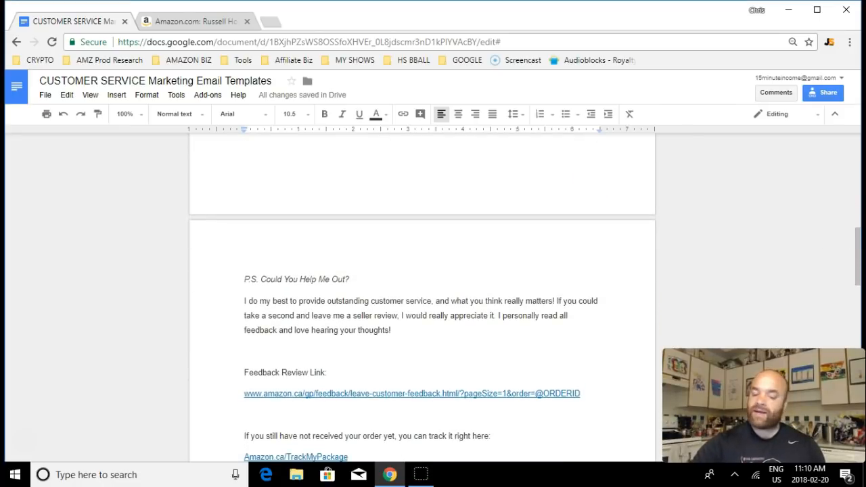
scroll(564, 253, "up", 1)
scroll(575, 301, "down", 1)
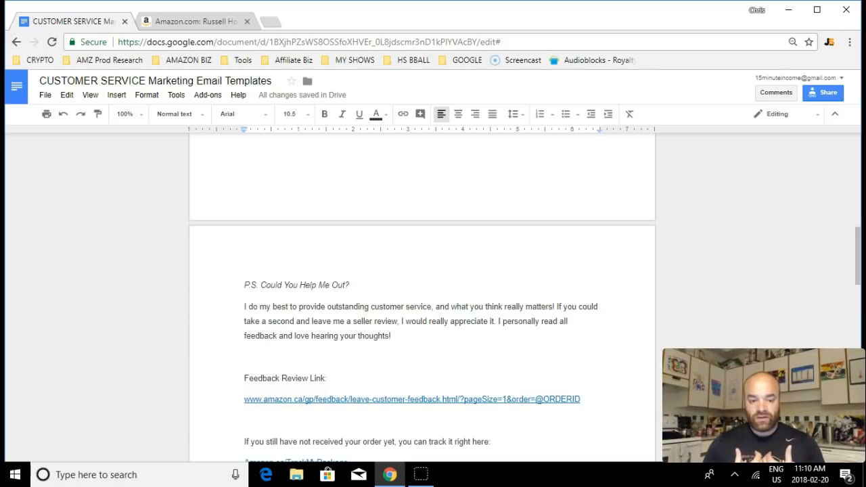
left_click(160, 13)
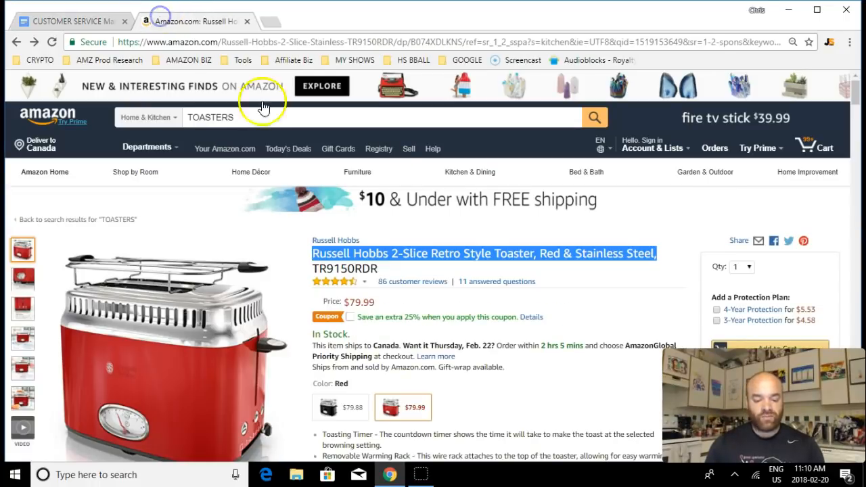
View the toaster's customer reviews, then return to the product details.
left_click(396, 283)
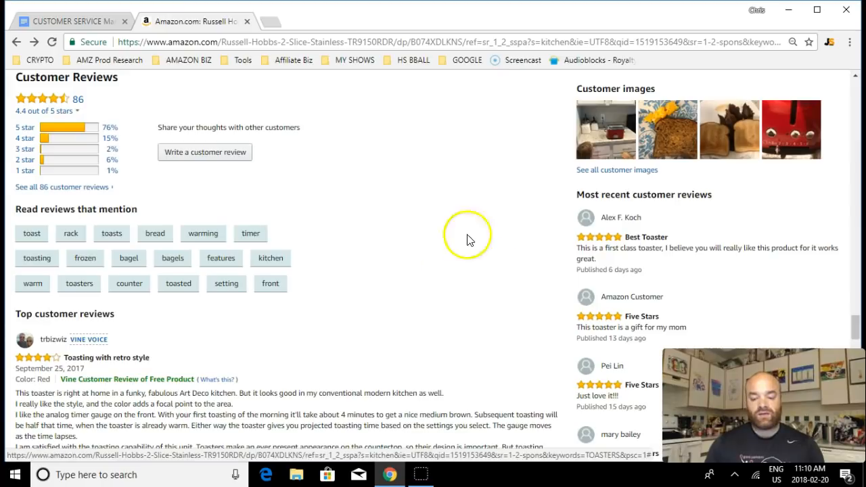
left_click(13, 44)
left_click(855, 98)
left_click_drag(855, 98, 853, 101)
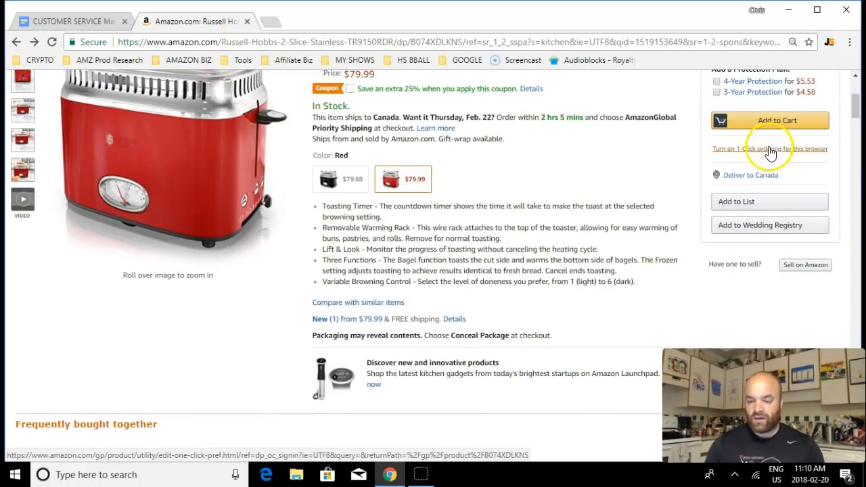
scroll(582, 323, "up", 1)
scroll(564, 323, "down", 1)
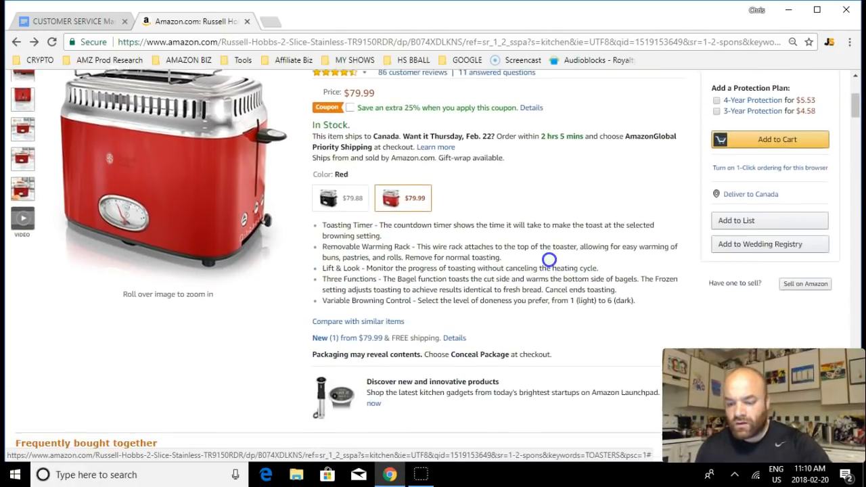
scroll(541, 243, "down", 1)
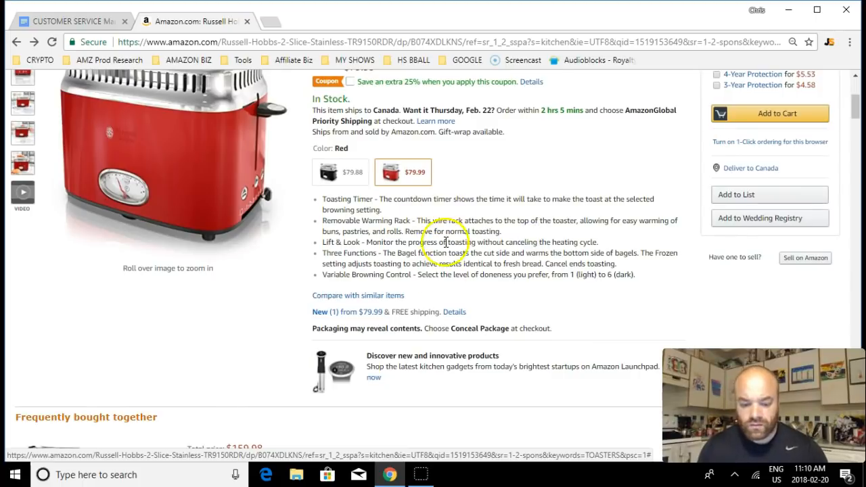
mouse_move(860, 107)
left_mouse_down()
mouse_move(860, 88)
mouse_move(860, 101)
left_mouse_up()
Add the Russell Hobbs toaster to the cart, declining the protection plan, and go back.
left_click(760, 213)
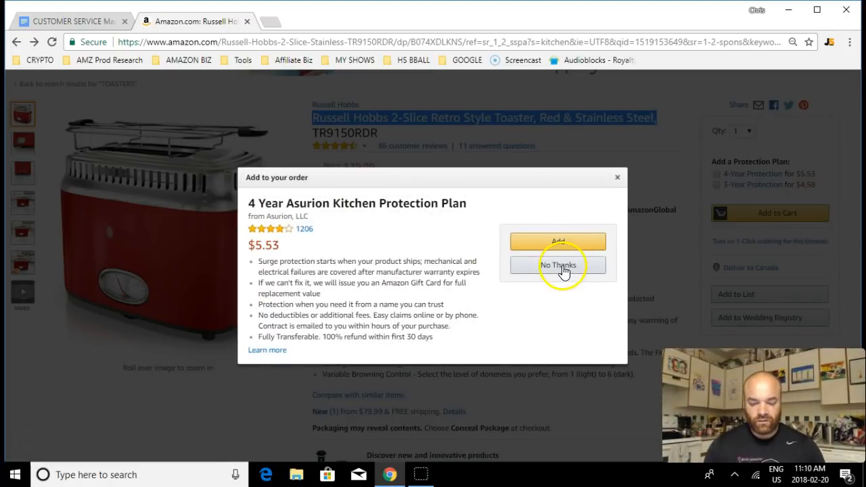
left_click(562, 267)
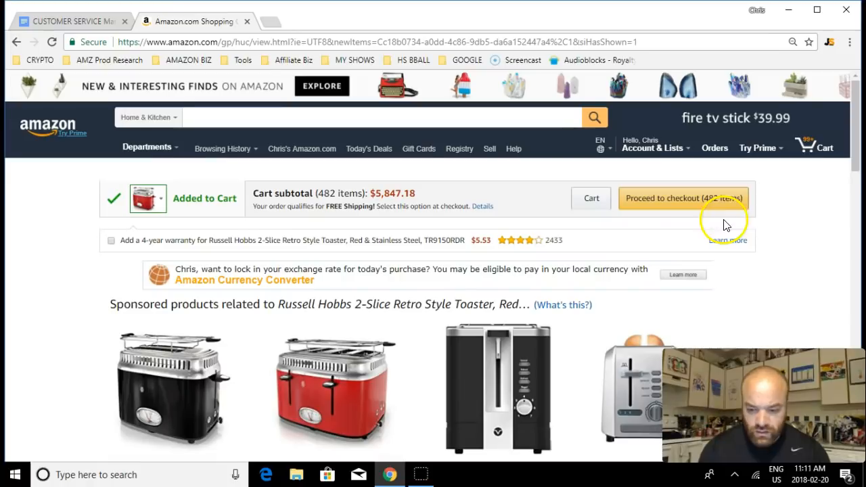
mouse_move(859, 129)
left_mouse_down()
mouse_move(859, 271)
mouse_move(861, 125)
left_mouse_up()
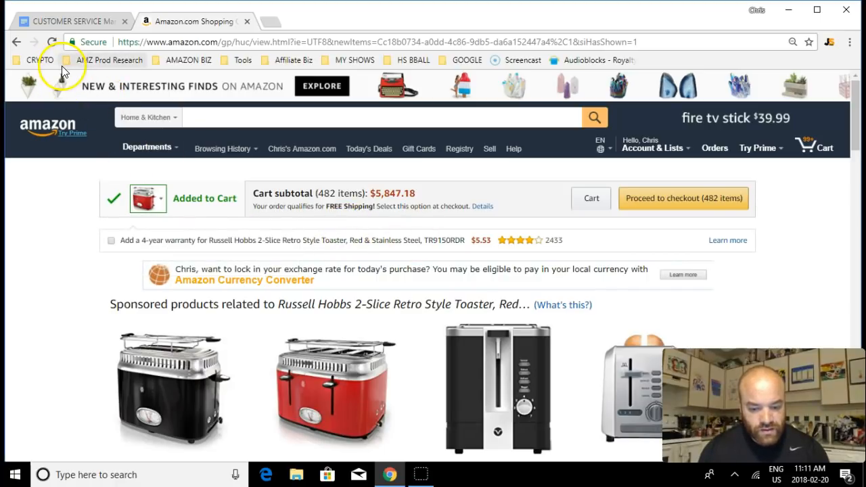
left_click(18, 42)
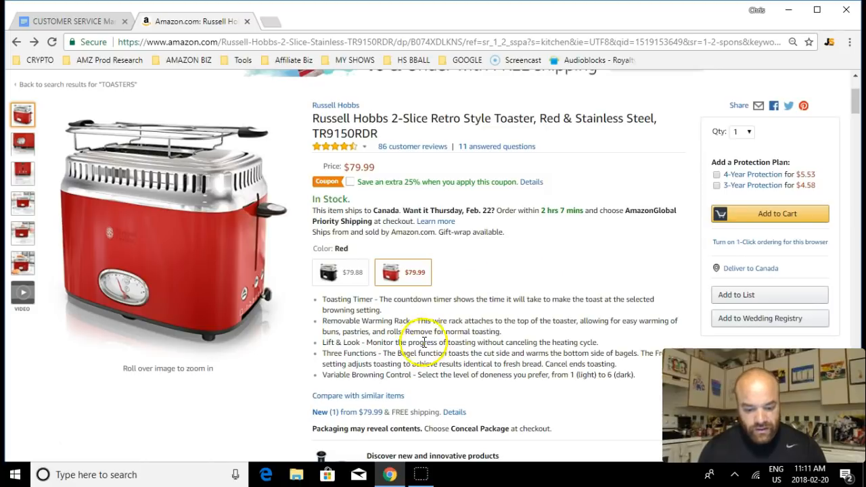
Open the 'New (3) from' offer listing for the YouCopia SpiceStack organizer and scroll to the seller rows.
left_click(313, 413)
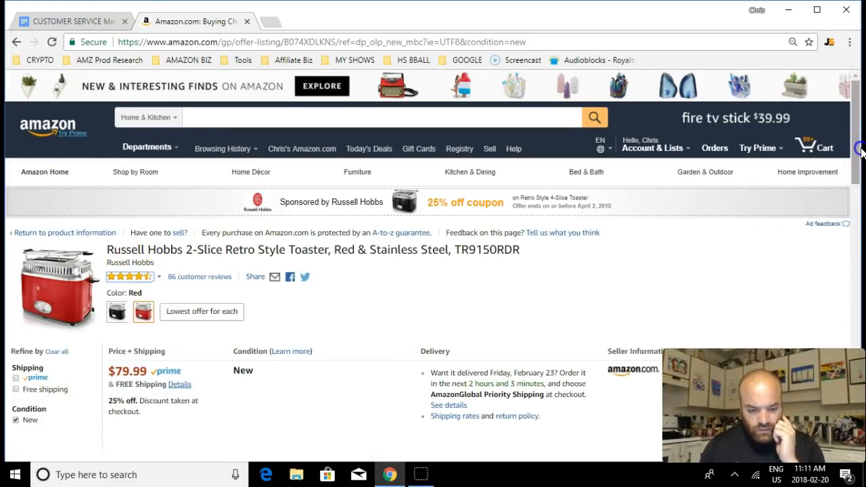
left_click_drag(853, 145, 858, 164)
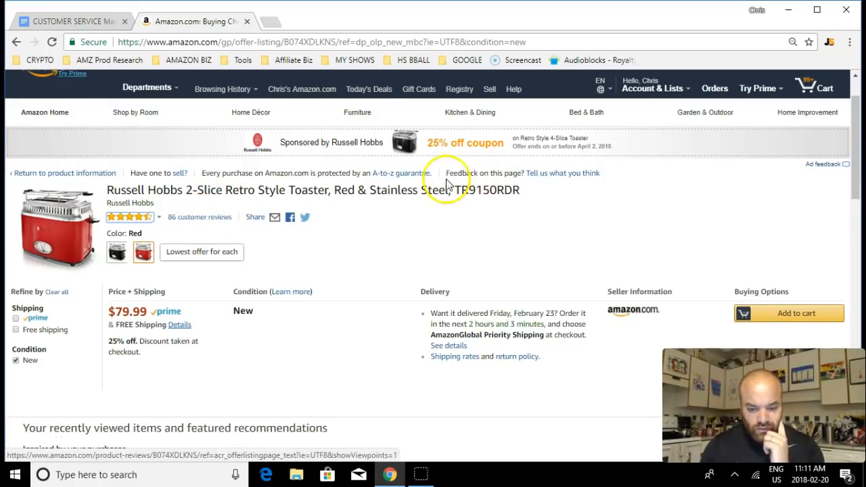
left_click_drag(855, 166, 861, 243)
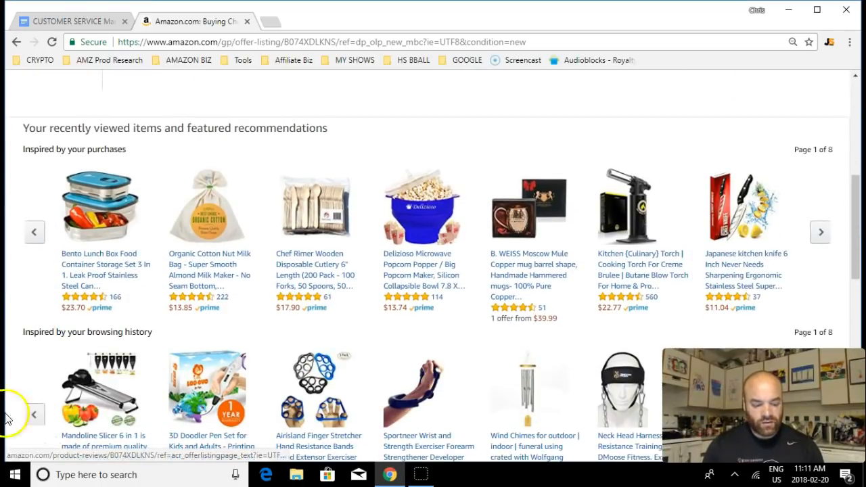
left_click(25, 441)
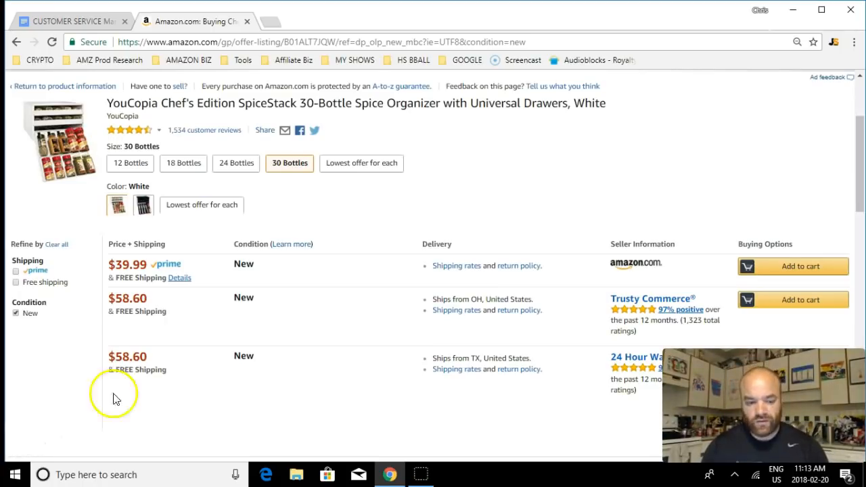
left_click_drag(856, 170, 858, 137)
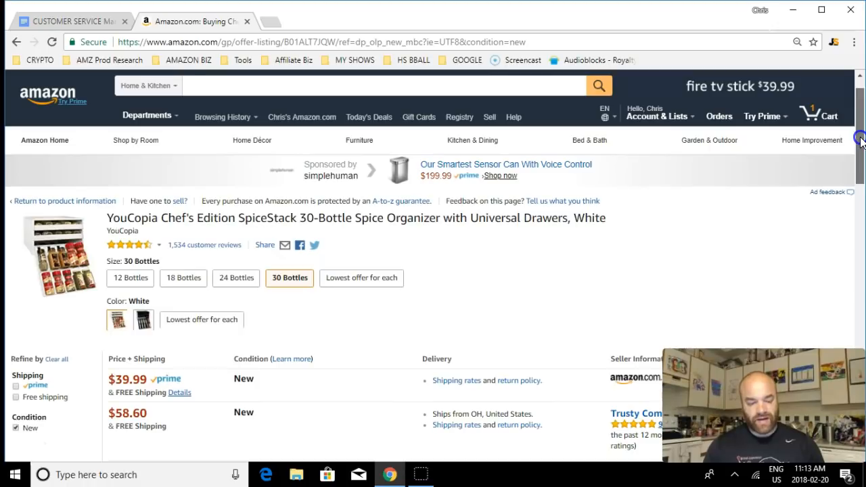
left_click(16, 46)
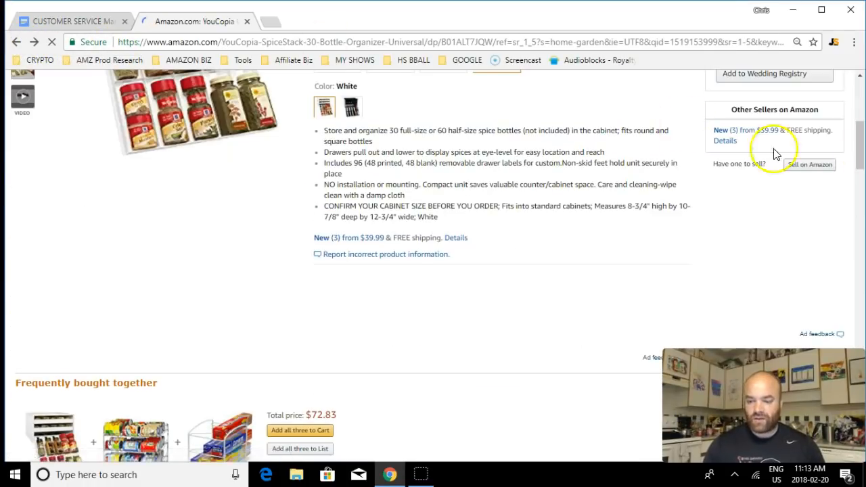
mouse_move(860, 119)
left_mouse_down()
mouse_move(860, 92)
mouse_move(860, 102)
left_mouse_up()
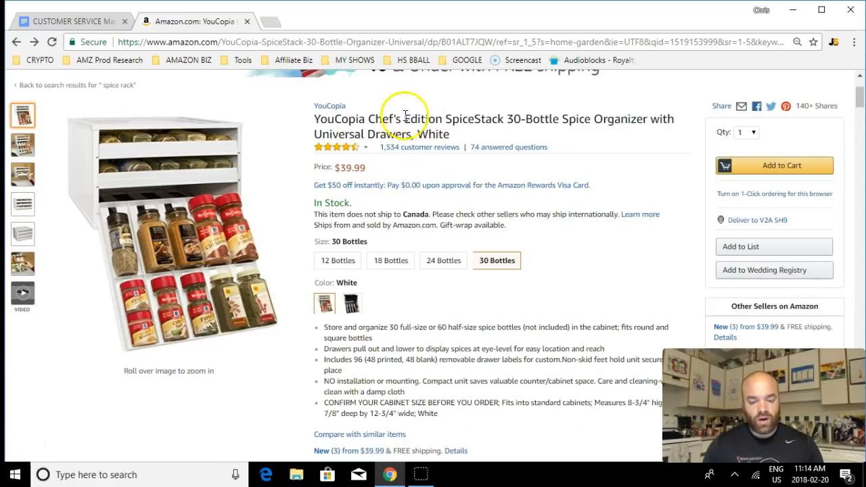
left_click_drag(857, 102, 858, 111)
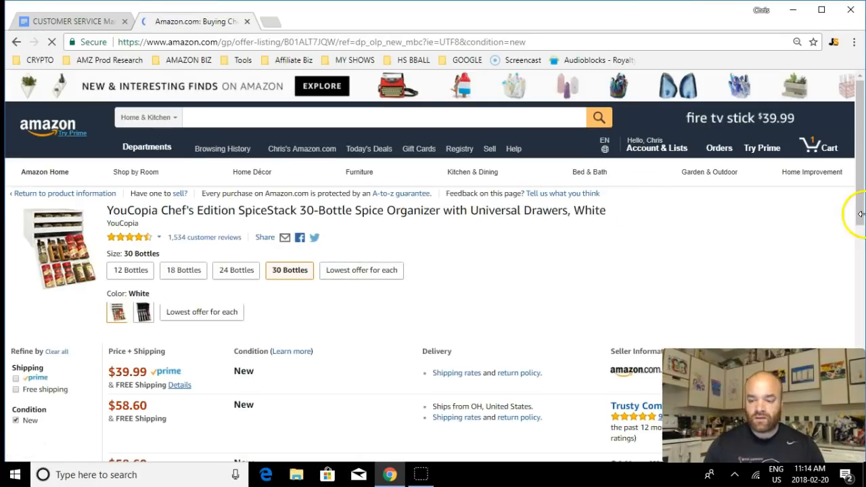
left_click_drag(857, 154, 861, 188)
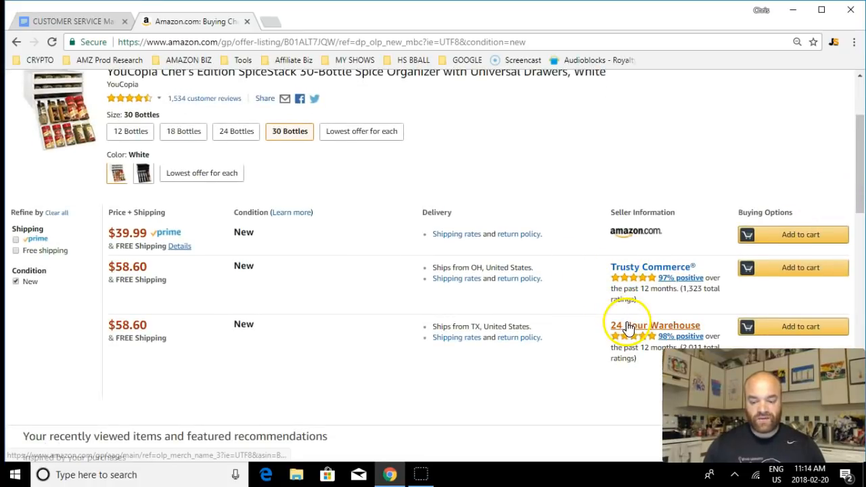
Check the Trusty Commerce seller profile (97% positive), then return to the email templates document.
left_click(644, 269)
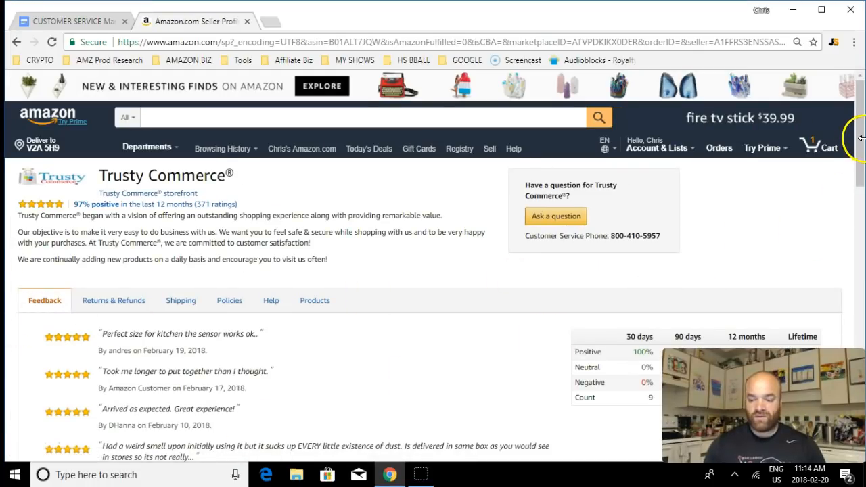
left_click_drag(861, 144, 861, 139)
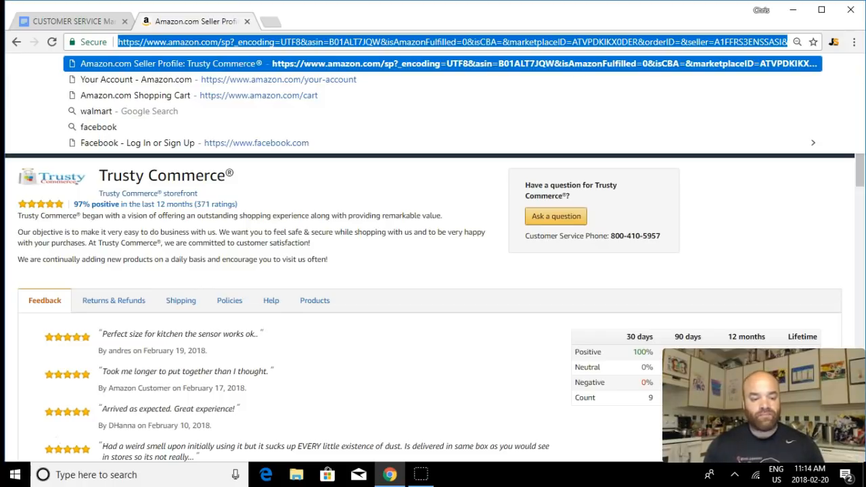
left_click(85, 23)
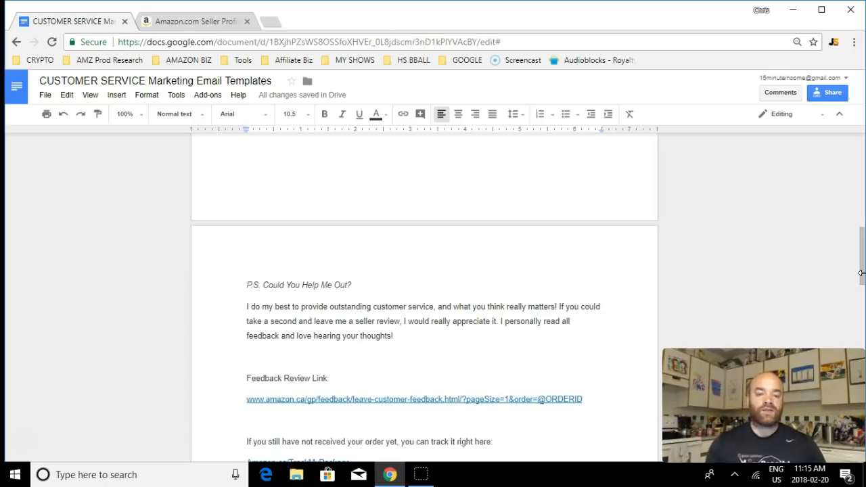
Delete the old feedback review link from the document.
left_click(862, 240)
scroll(860, 203, "down", 2)
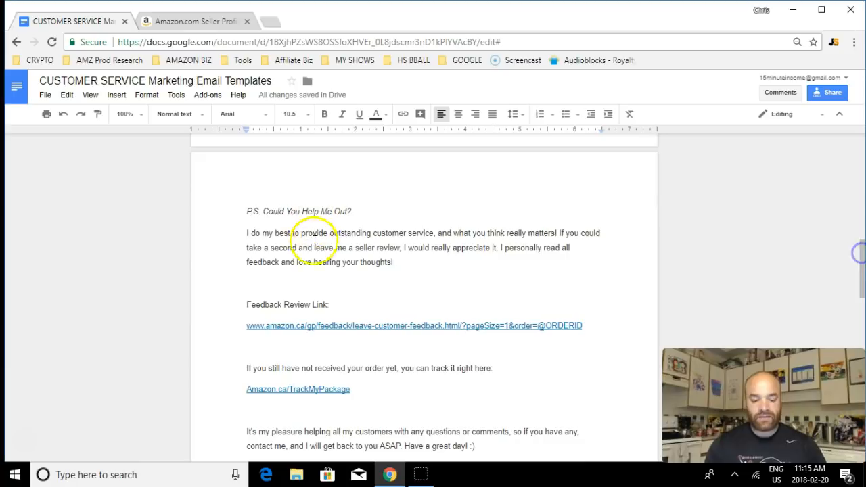
mouse_move(863, 269)
left_mouse_down()
mouse_move(862, 203)
mouse_move(863, 257)
left_mouse_up()
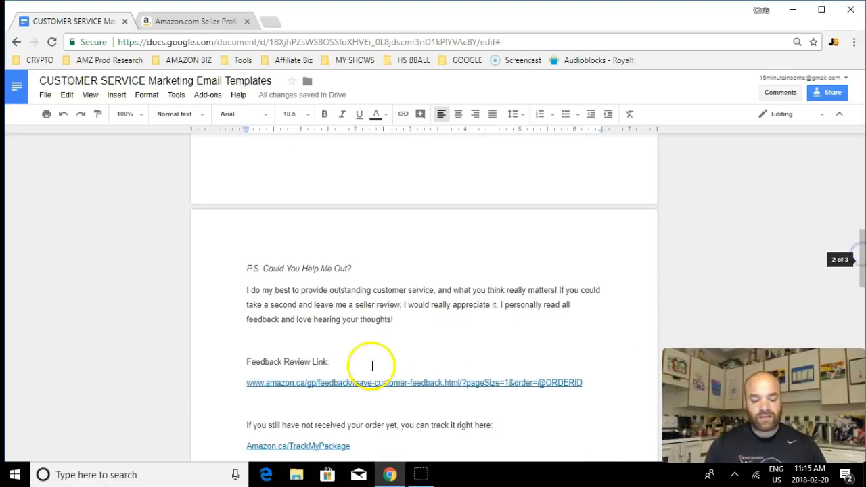
left_click(518, 405)
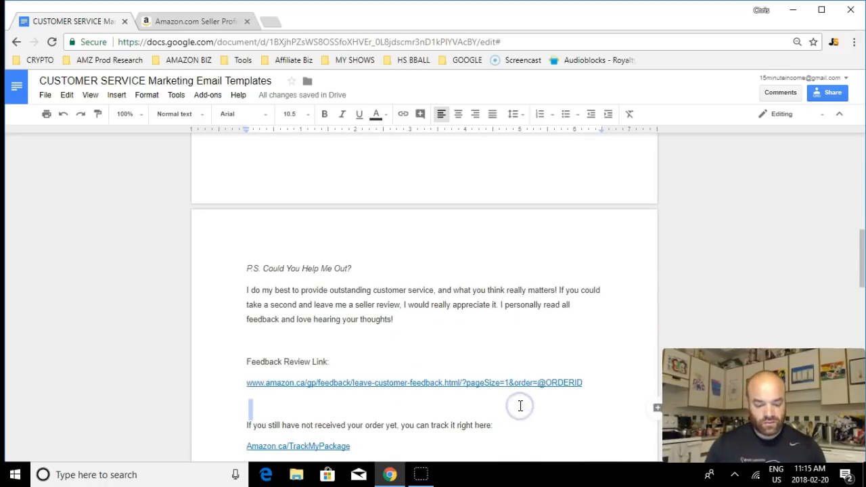
key("shift+Up")
key("BackSpace")
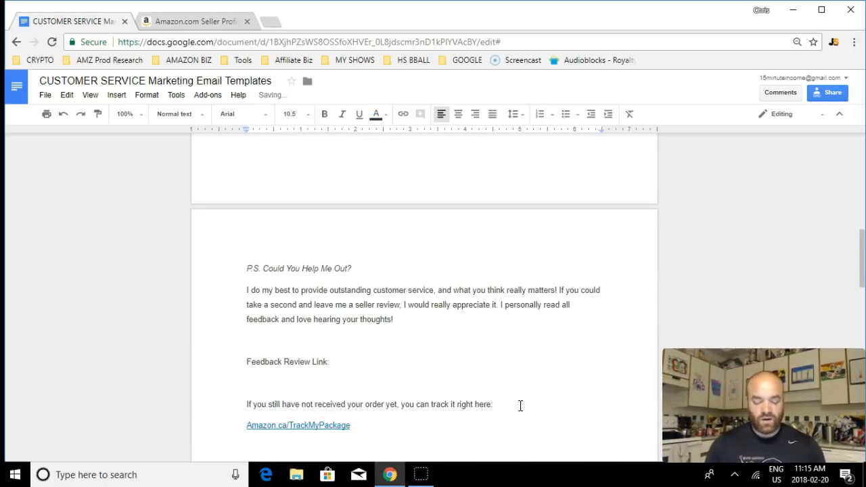
Insert a link whose address is the copied Trusty Commerce seller profile URL.
left_click(403, 114)
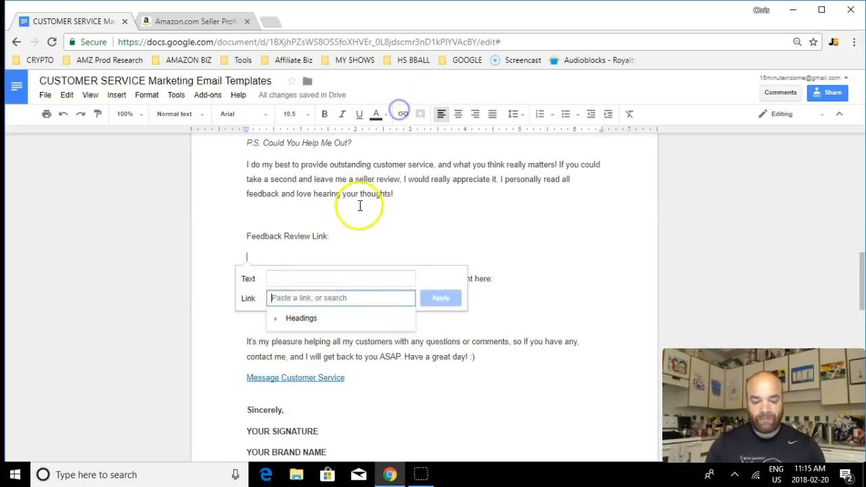
key("ctrl+v")
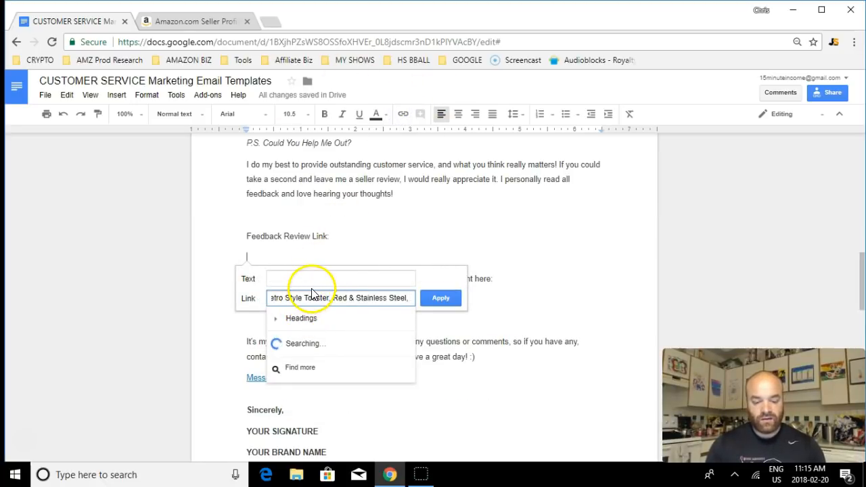
left_click(203, 21)
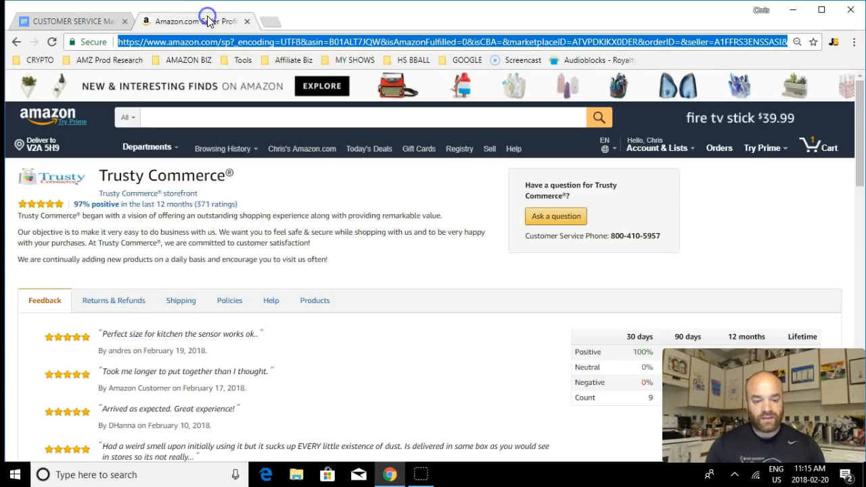
right_click(217, 39)
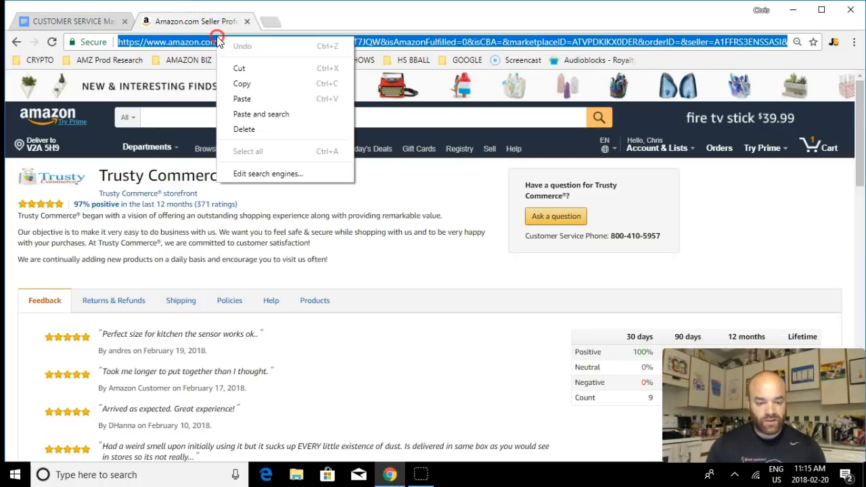
left_click(236, 83)
left_click(89, 22)
triple_click(354, 298)
key("ctrl+v")
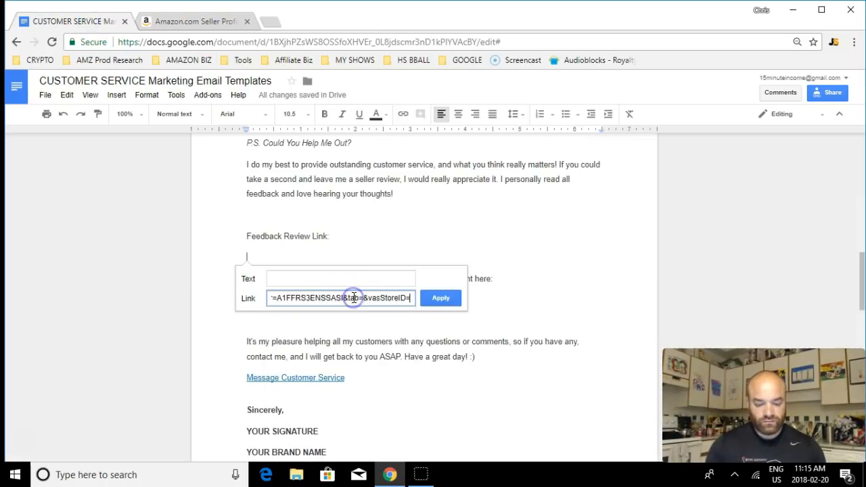
Set the link text to 'RATE OUR CUSTOMER SERVICE HERE' and apply the link.
left_click(368, 279)
type("rev")
key("BackSpace")
key("BackSpace")
type("REVIEW OUR ")
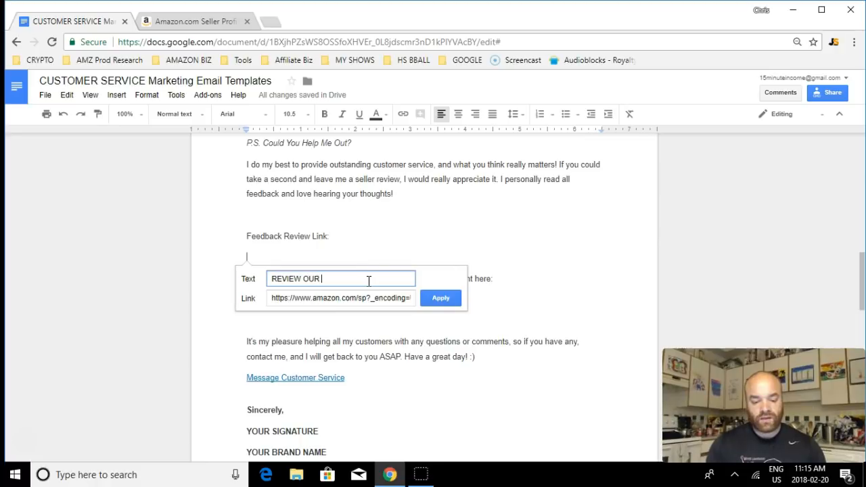
type("\"CUTSOMER SERI")
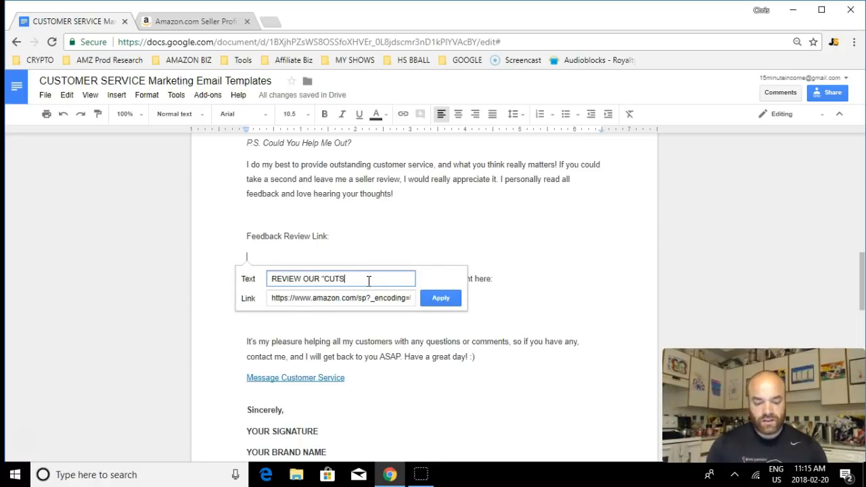
key("BackSpace")
key("BackSpace")
key("BackSpace")
key("BackSpace")
key("BackSpace")
key("BackSpace")
key("BackSpace")
key("BackSpace")
key("BackSpace")
key("BackSpace")
key("BackSpace")
key("BackSpace")
key("BackSpace")
key("BackSpace")
key("BackSpace")
key("BackSpace")
key("BackSpace")
key("BackSpace")
key("BackSpace")
key("BackSpace")
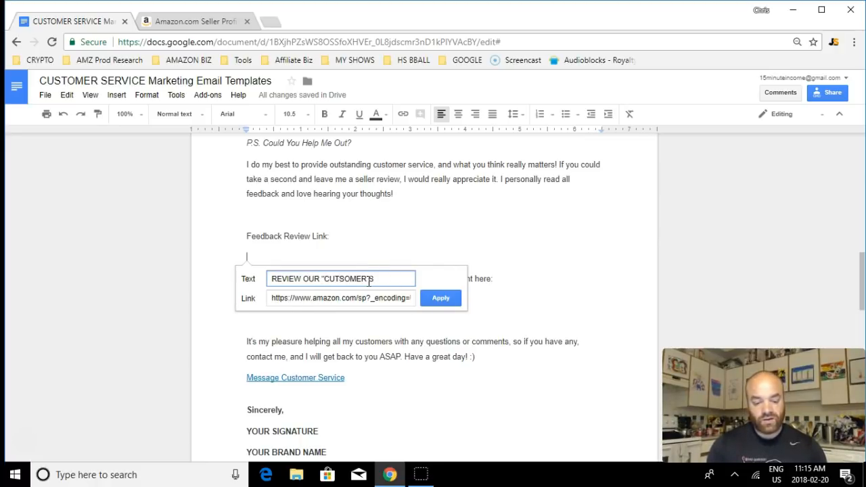
type("RATE OUR C")
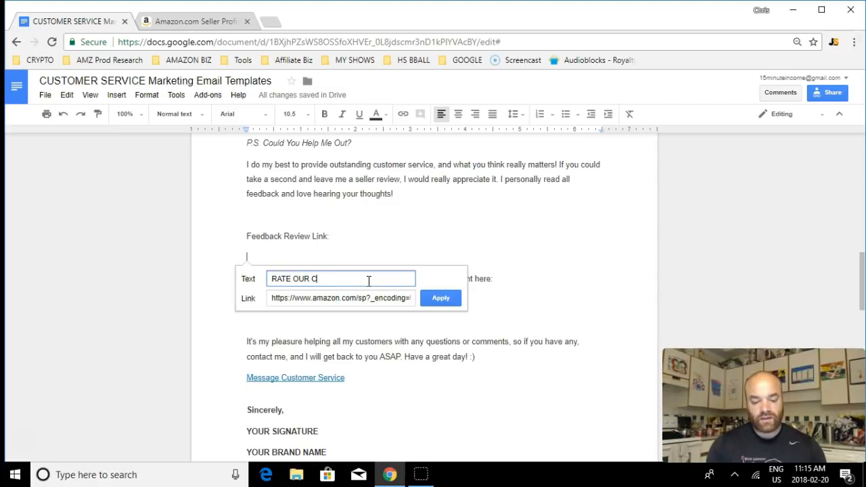
type("USTOMER SERV")
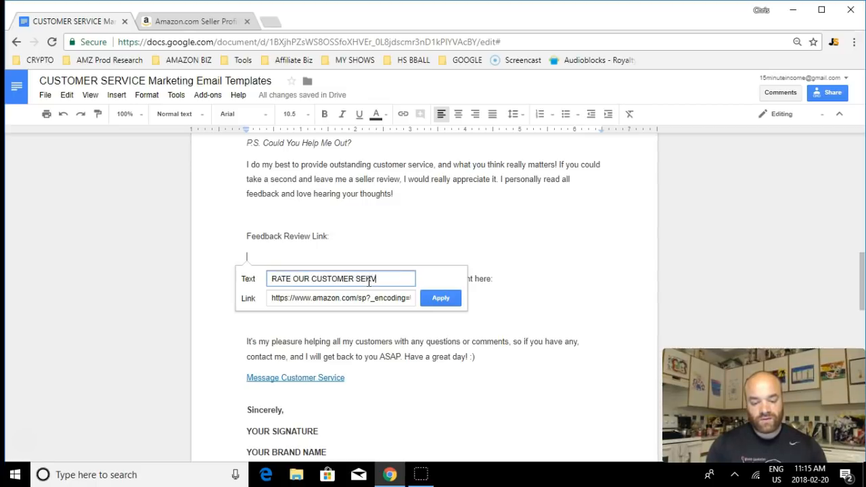
type("ICE HERE")
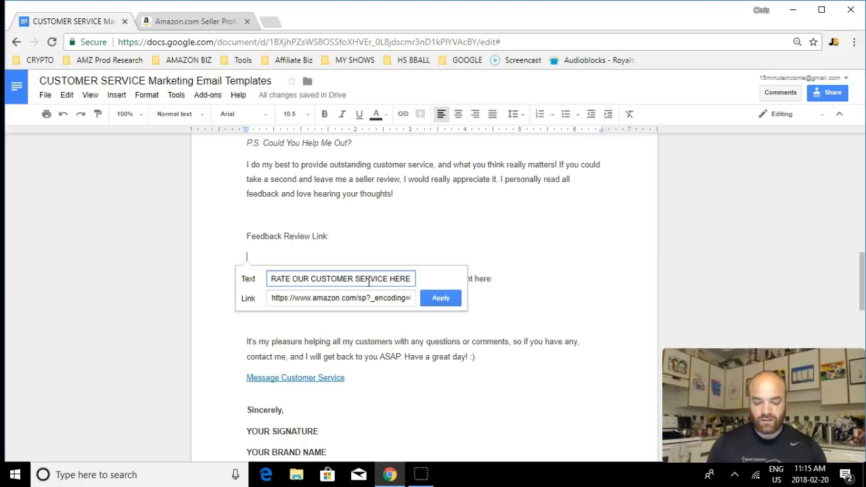
left_click(436, 299)
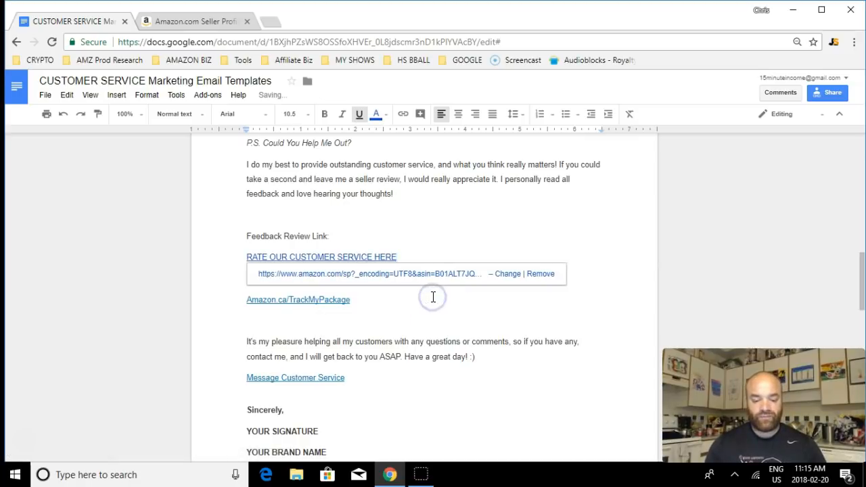
left_click(346, 325)
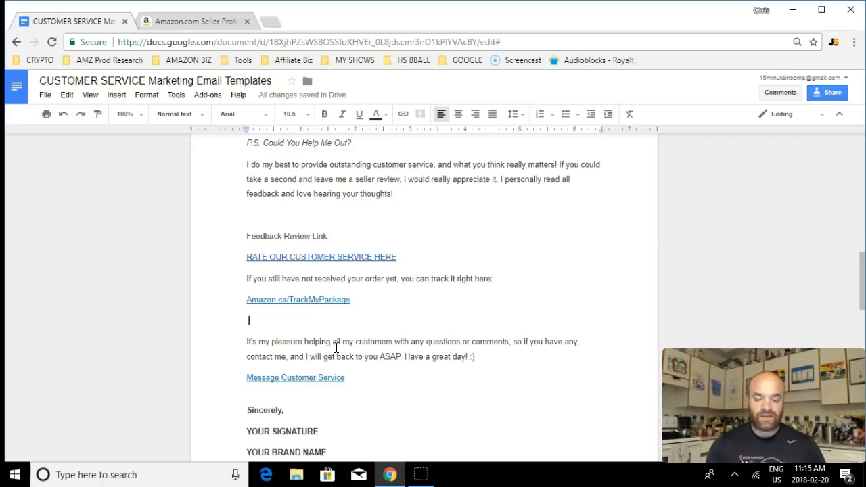
left_click_drag(861, 280, 863, 214)
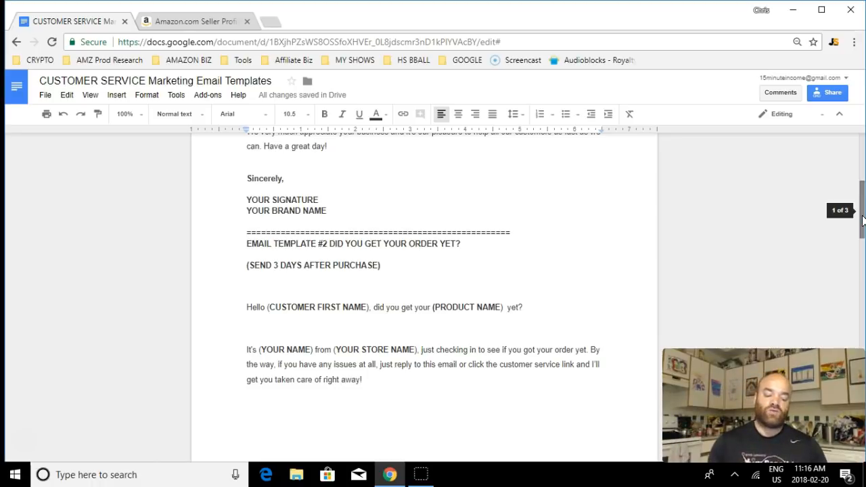
mouse_move(863, 220)
left_mouse_down()
mouse_move(862, 196)
mouse_move(862, 340)
left_mouse_up()
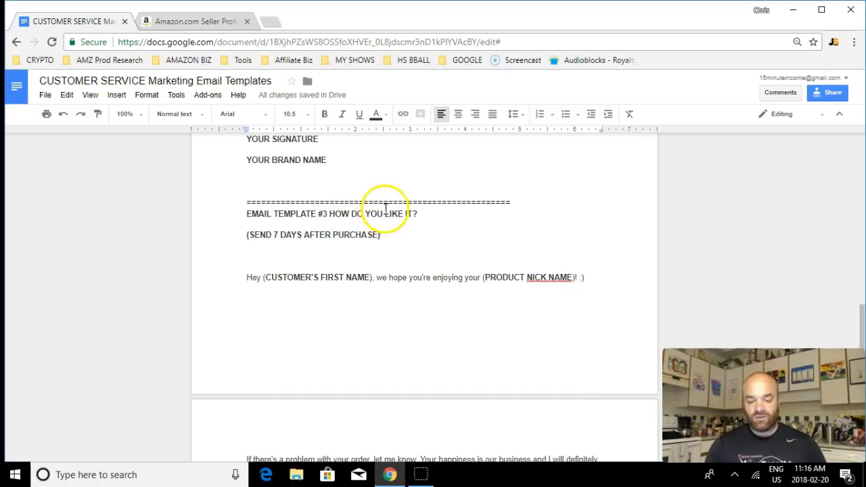
left_click(282, 234)
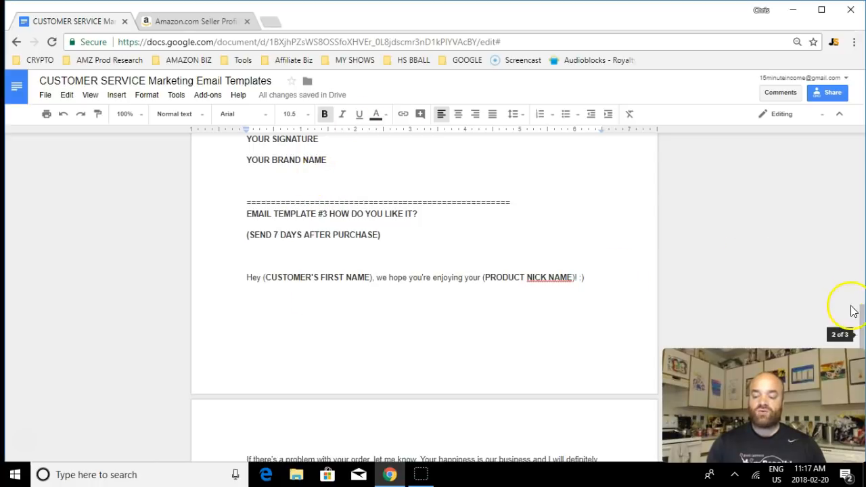
left_click_drag(859, 312, 860, 342)
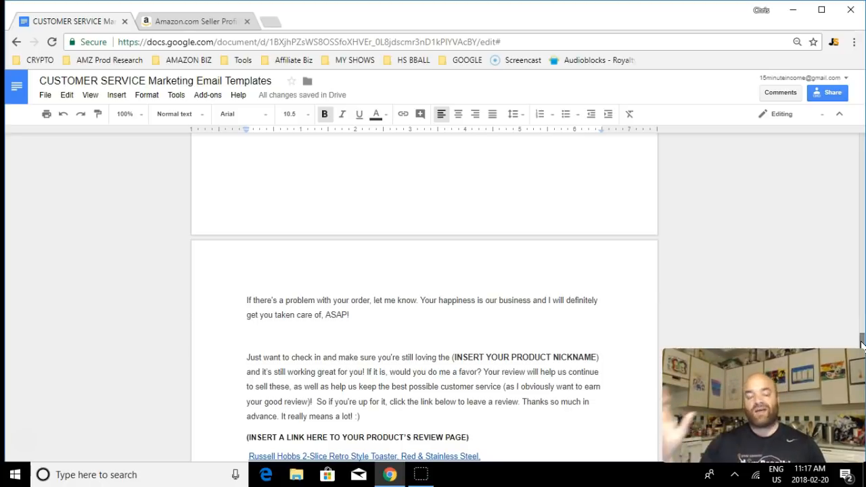
Add YOUR SIGNATURE and YOUR BRAND NAME lines below the customer service link.
scroll(861, 345, "down", 1)
scroll(424, 297, "down", 2)
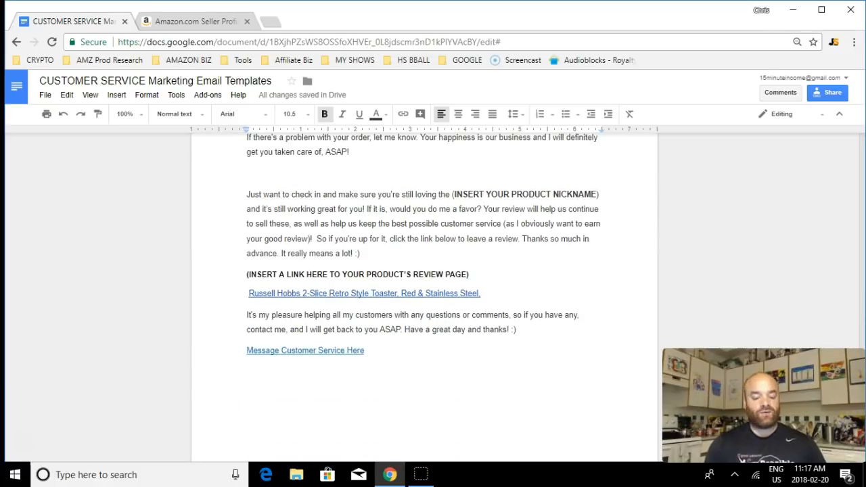
scroll(424, 297, "down", 2)
scroll(424, 298, "up", 3)
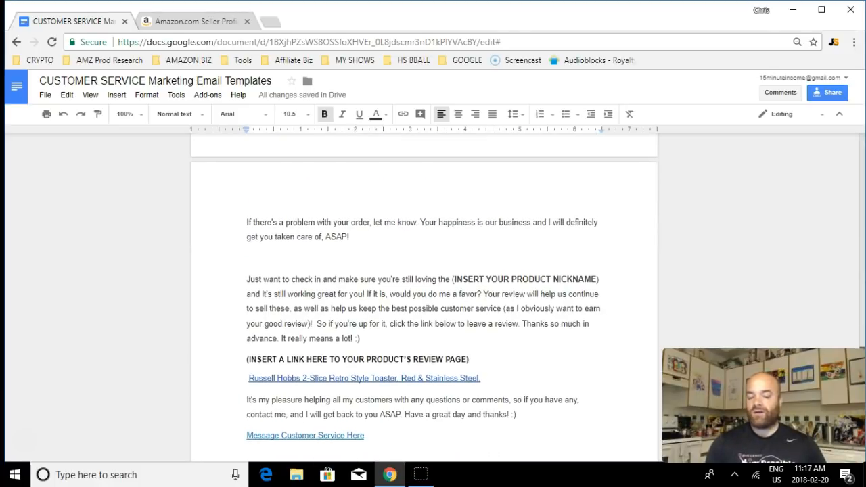
scroll(424, 298, "up", 1)
scroll(424, 298, "down", 1)
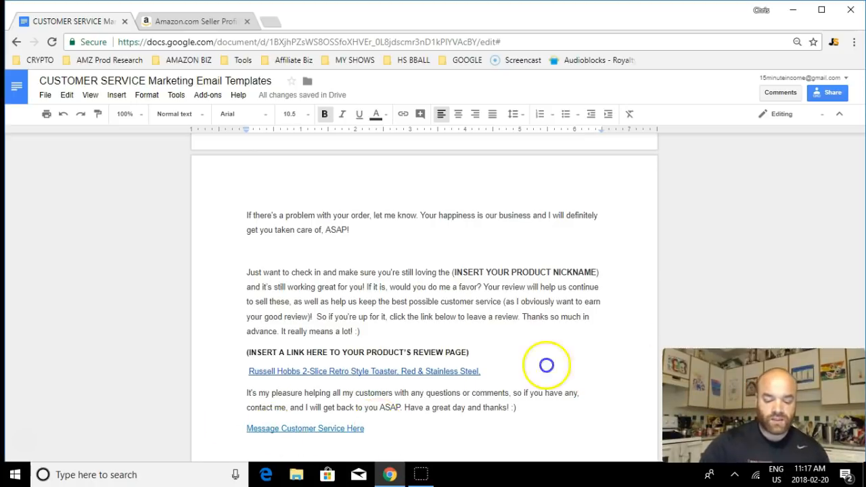
scroll(546, 363, "down", 3)
left_click(343, 328)
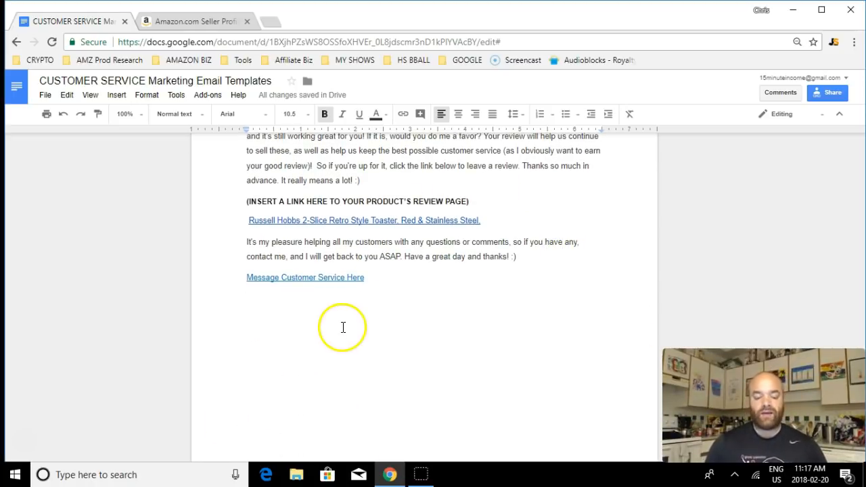
type("YOU")
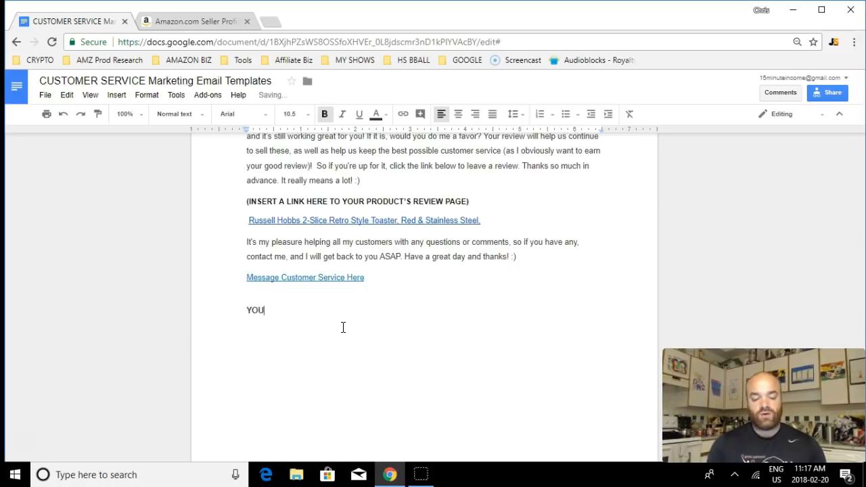
type("R SIGNATURE")
key("Return")
type("YOUR BRAND NAME")
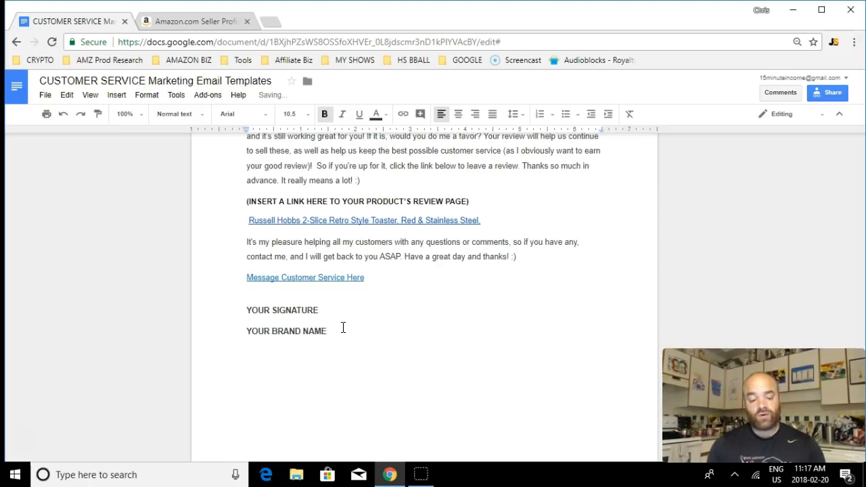
Insert a 'Thank you,' line above YOUR SIGNATURE.
key("Up")
key("Up")
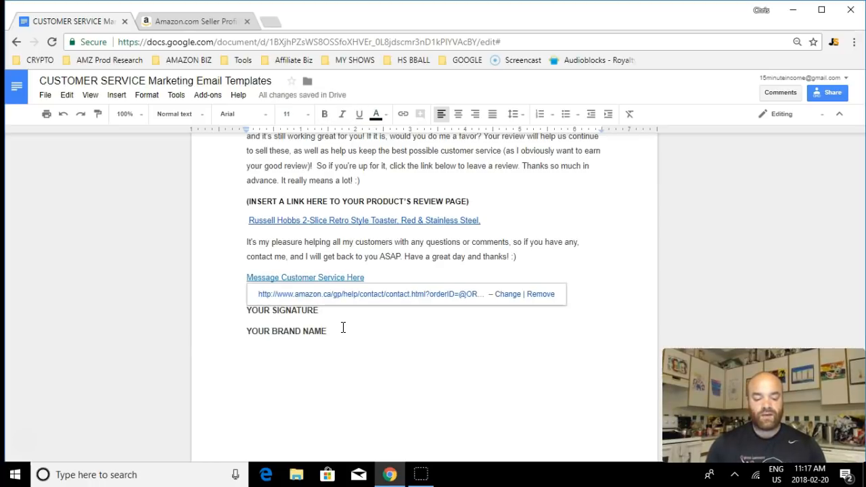
left_click(243, 307)
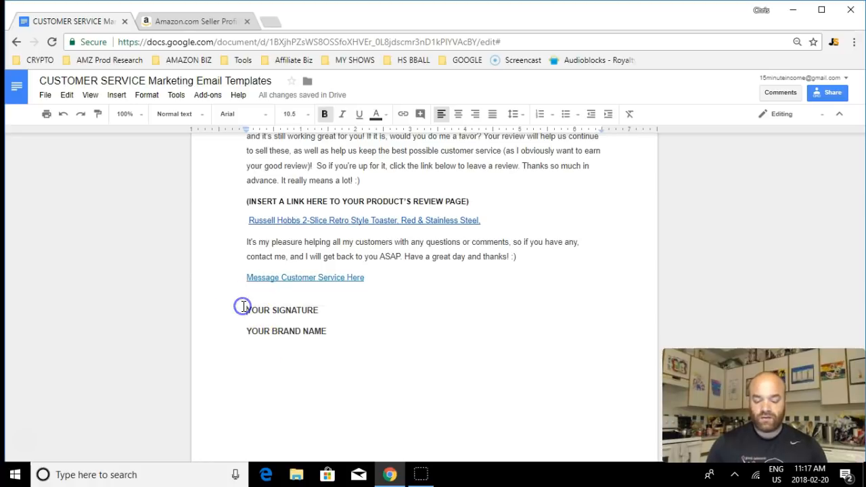
key("Return")
type("Thank you,")
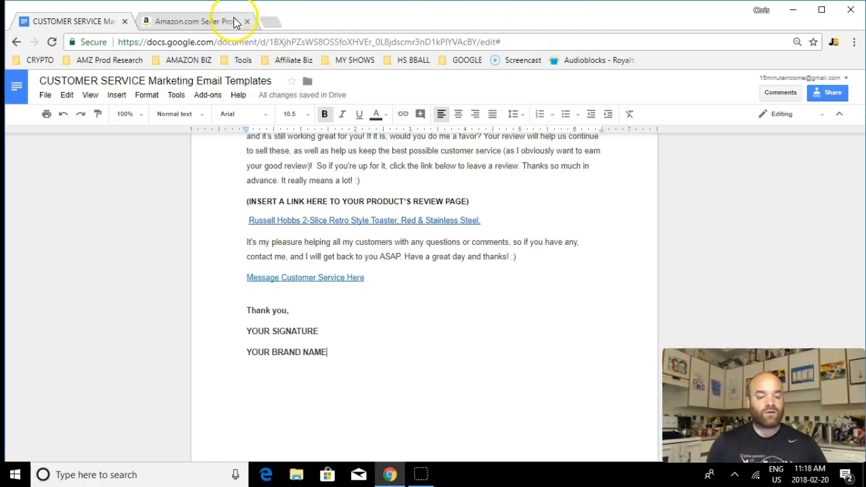
In a new tab, create a blank Google Sheets spreadsheet via the GOOGLE bookmarks.
left_click(269, 24)
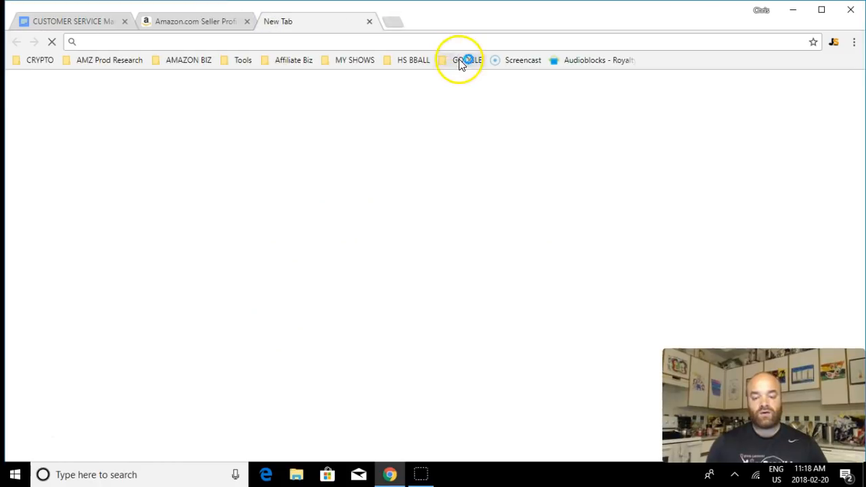
left_click(460, 60)
left_click(457, 77)
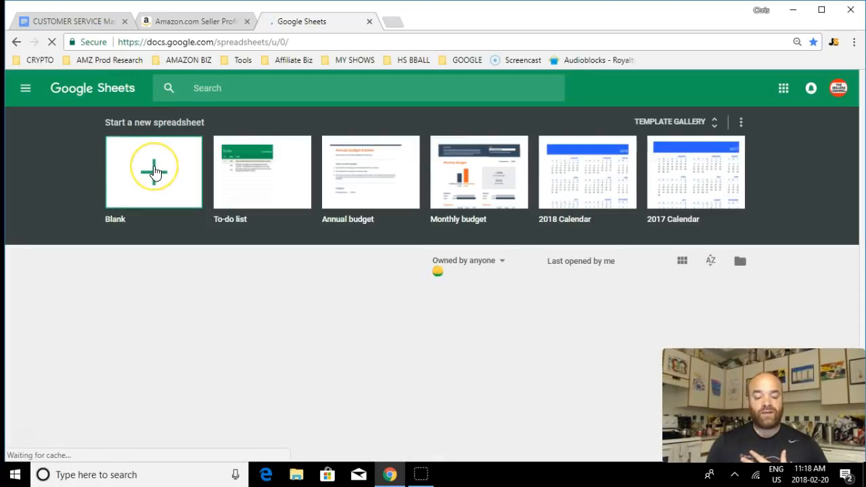
left_click(154, 171)
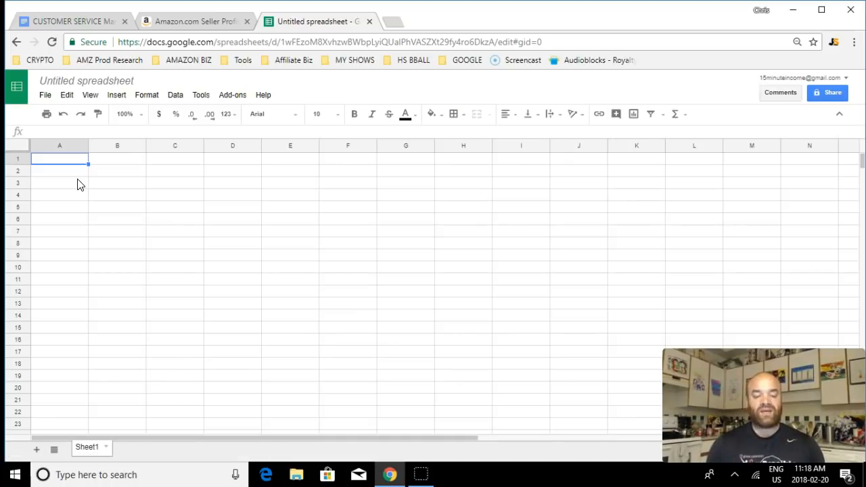
key("Down")
key("Down")
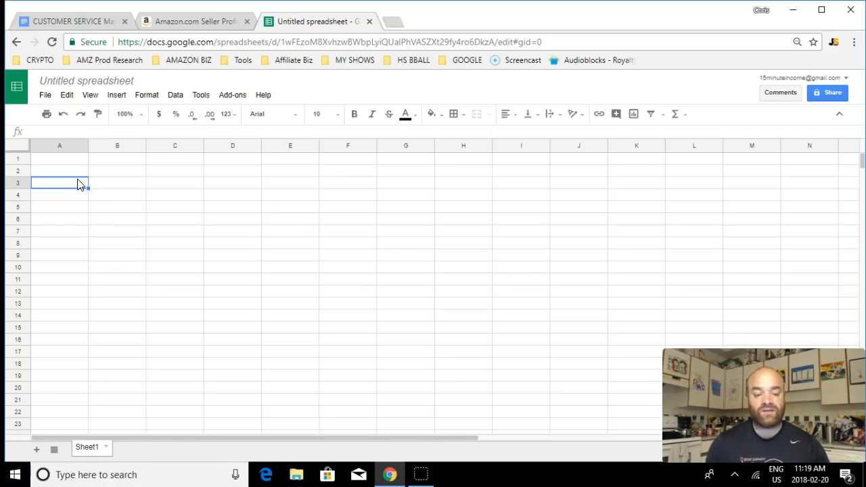
key("Right")
key("Left")
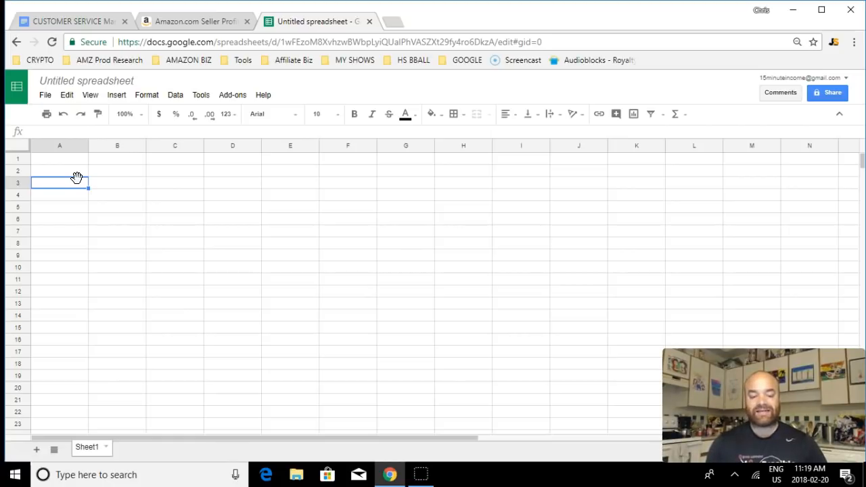
scroll(503, 315, "down", 1)
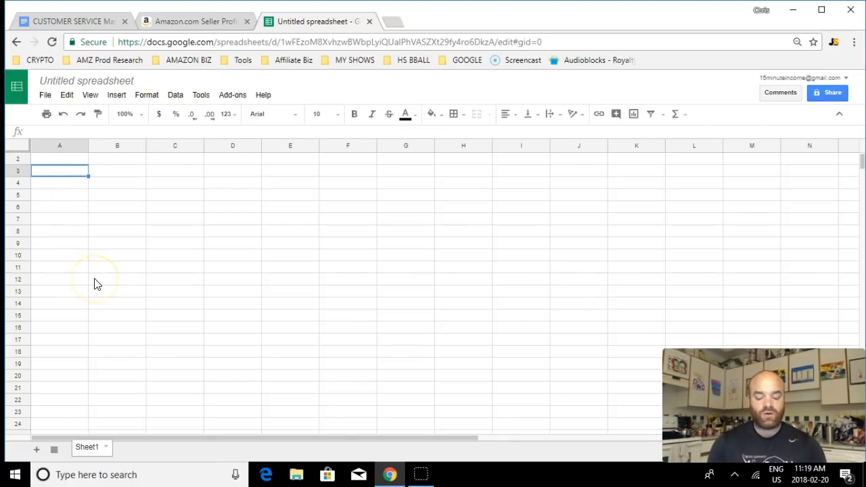
Enter the headings CUSTOMER NAME, ORDER # and DATE OF PURCHASE in A3 to C3.
type("CUSTOMER NAME")
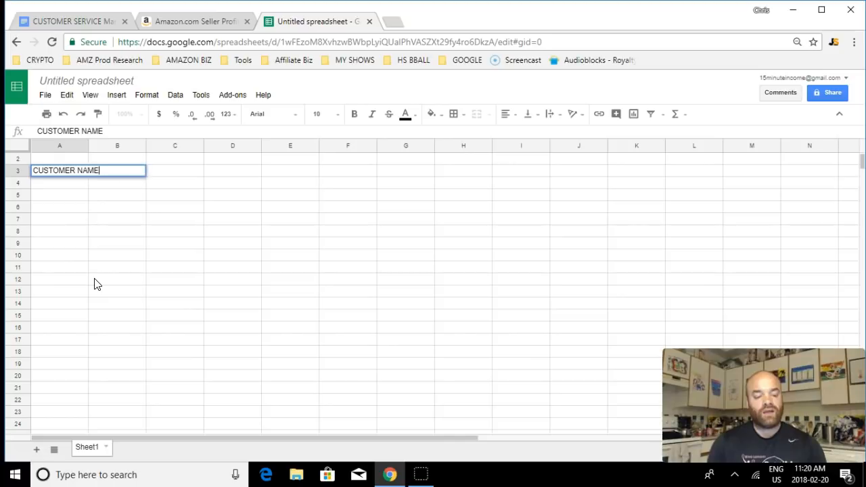
key("Tab")
type("OR")
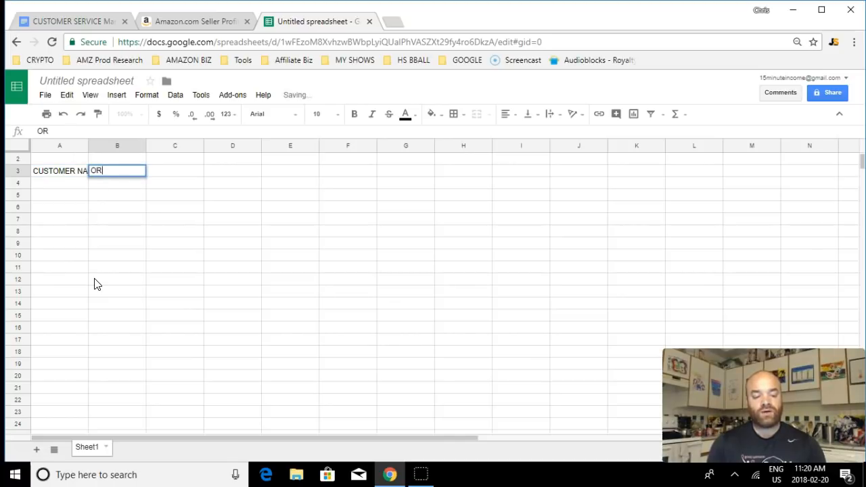
type("DER #")
key("Tab")
type("DA")
key("BackSpace")
key("BackSpace")
type("EMAIL 1")
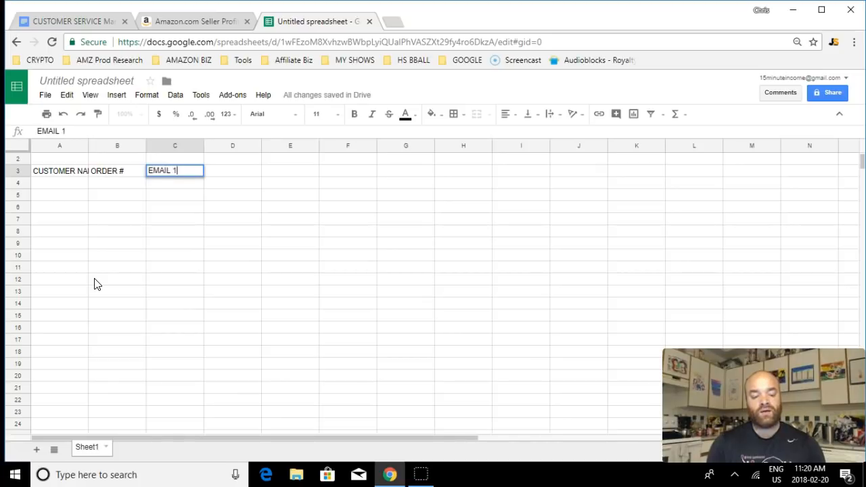
key("Tab")
key("Left")
type("D")
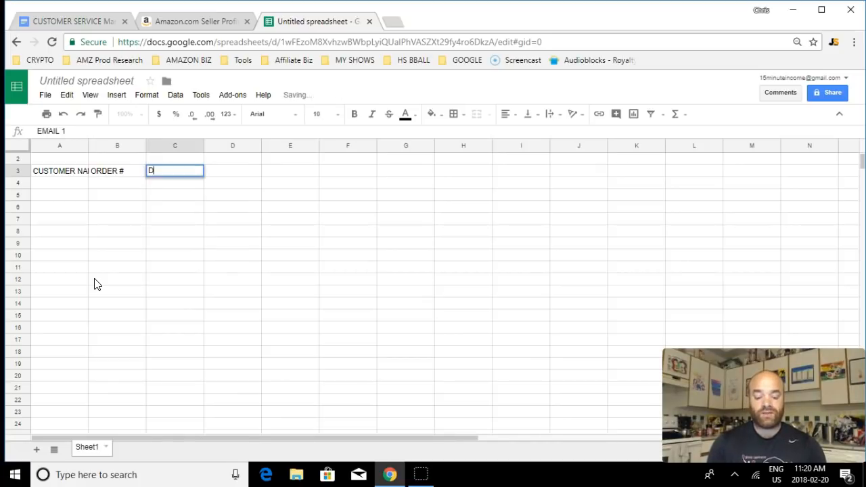
type("ATE OF PURCHASE")
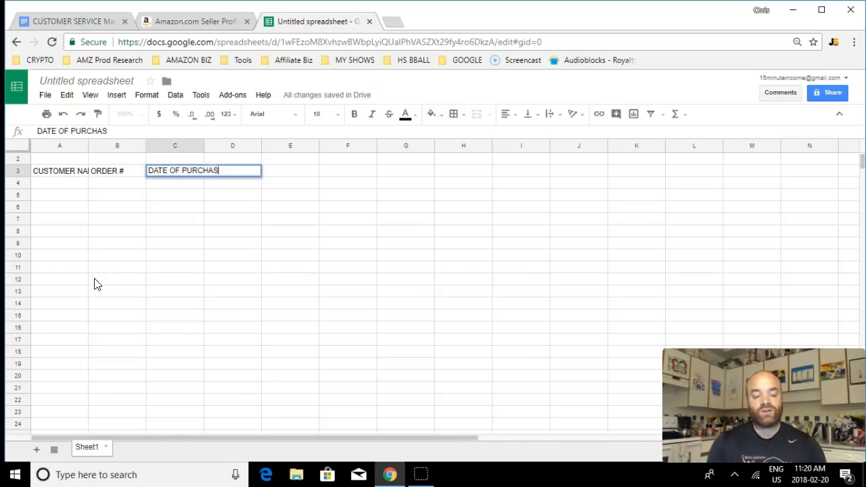
key("Tab")
Add the headings EMAIL 1, EMAIL 2 and EMAIL 3 in D3 to F3.
type("EMAIL 1")
key("Tab")
type("EMAIL 1")
key("BackSpace")
type("2")
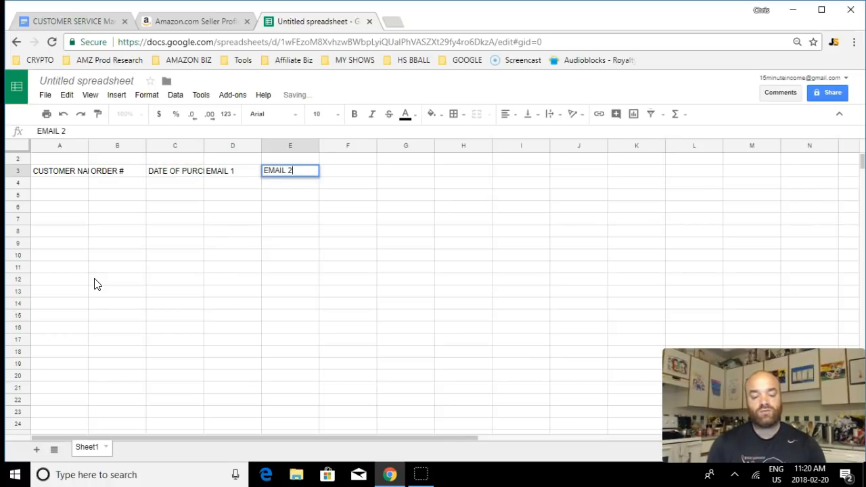
key("Tab")
type("EMAIL 3")
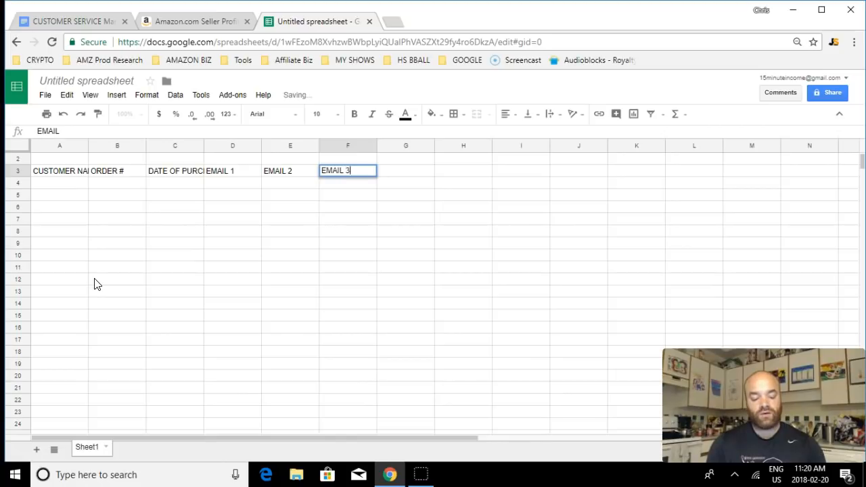
key("Tab")
key("Down")
key("Left")
key("Left")
key("Left")
key("Left")
key("Left")
key("Left")
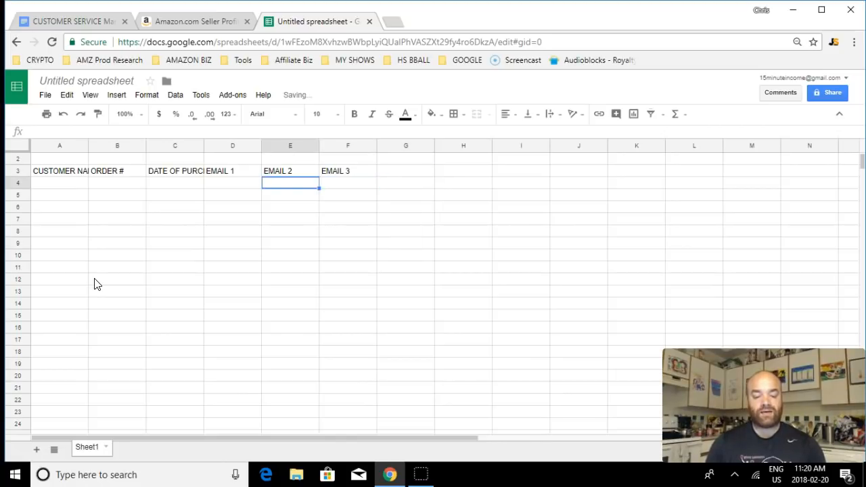
key("Down")
key("Down")
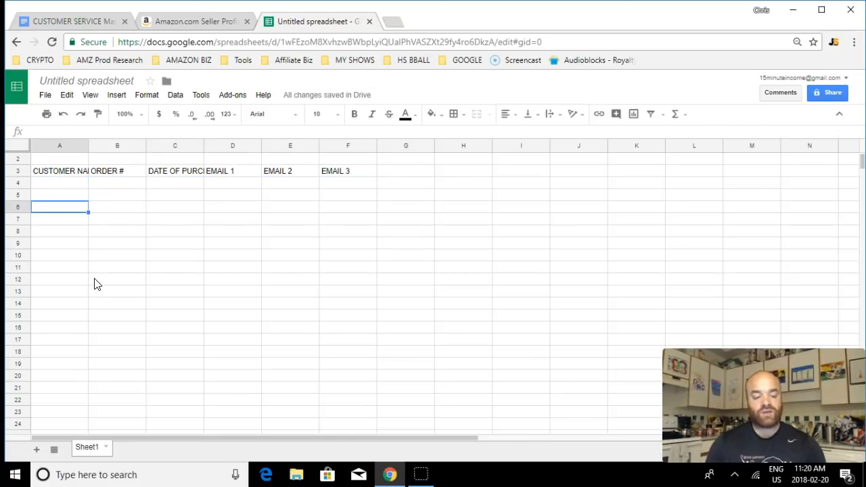
Widen columns A and C to fit CUSTOMER NAME and DATE OF PURCHASE.
left_click_drag(88, 145, 131, 148)
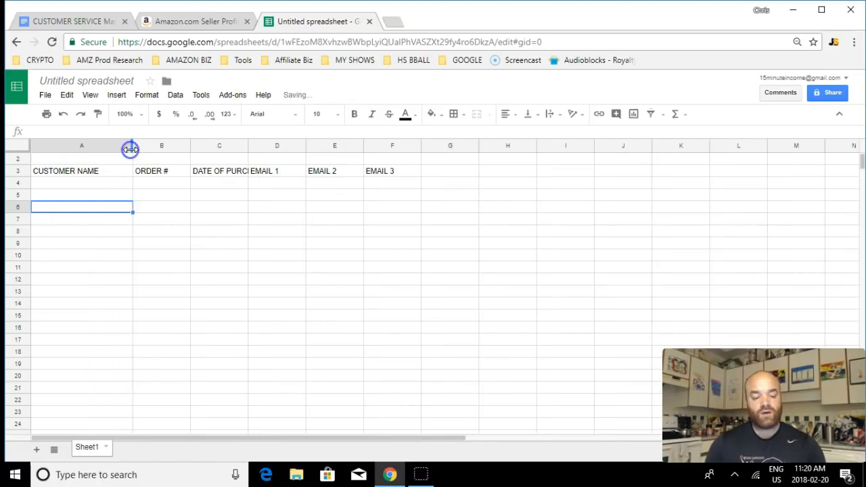
left_click(154, 188)
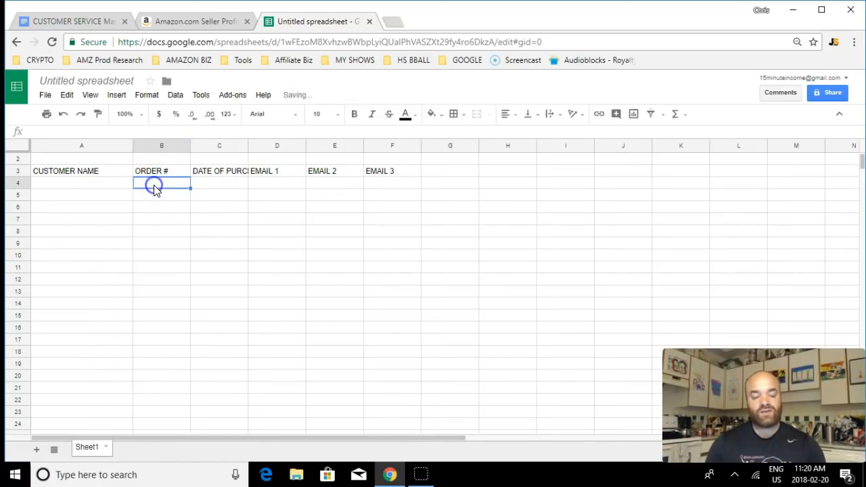
left_click(109, 183)
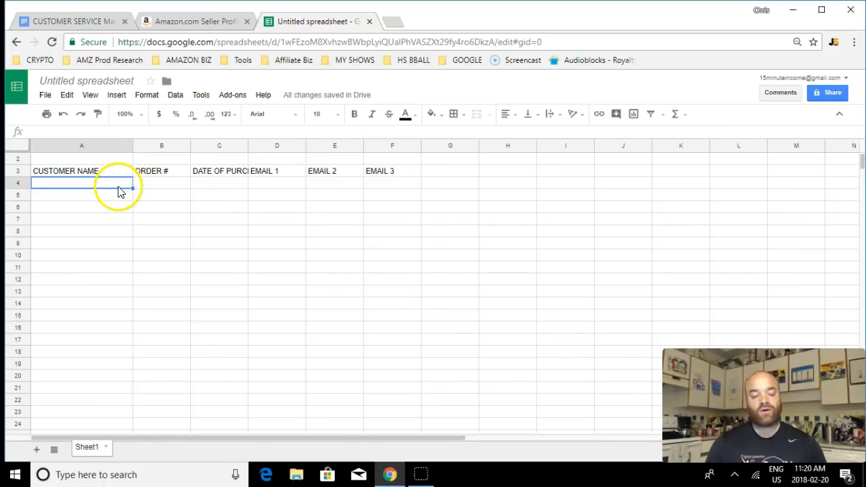
left_click_drag(249, 145, 264, 146)
Enter =C4+1 as the EMAIL 1 date and FEB 20, 2018 as the purchase date.
left_click(290, 183)
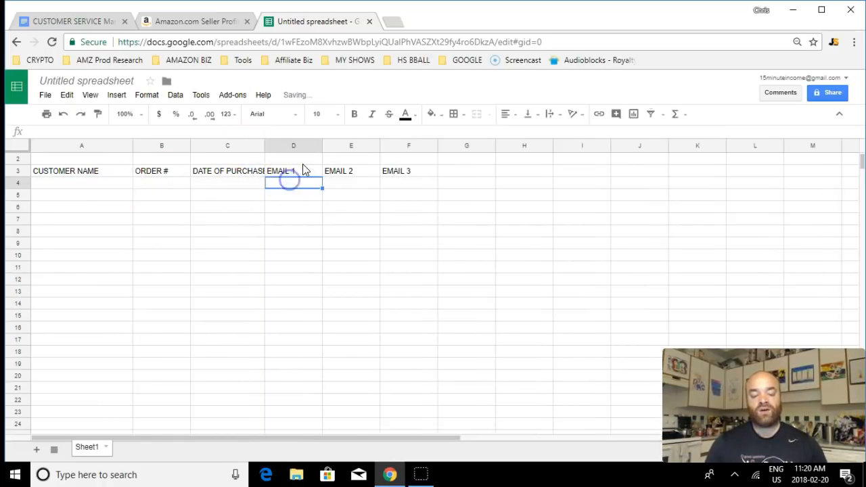
left_click_drag(321, 145, 322, 146)
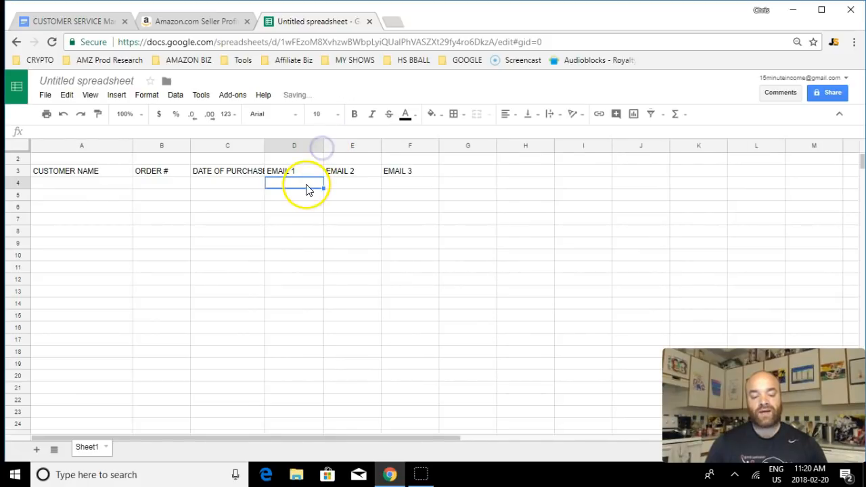
type("=C4")
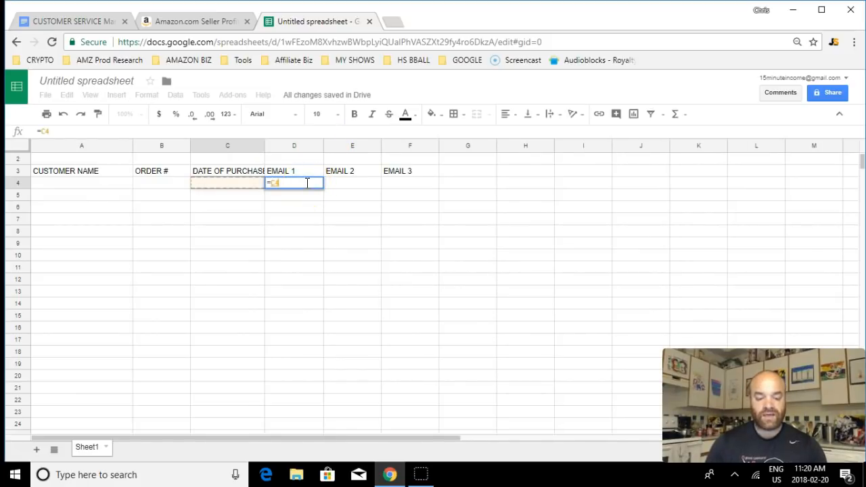
type("+")
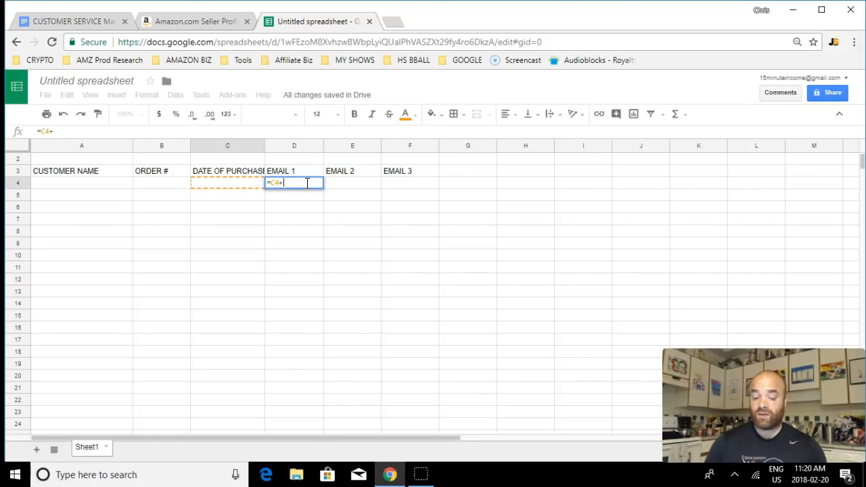
type("1")
key("Return")
key("Up")
key("Left")
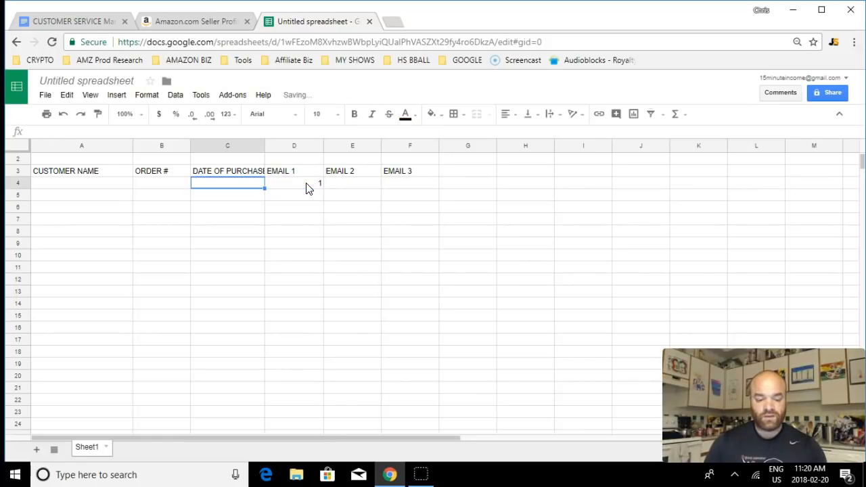
type("FEB 20, 2018")
key("Tab")
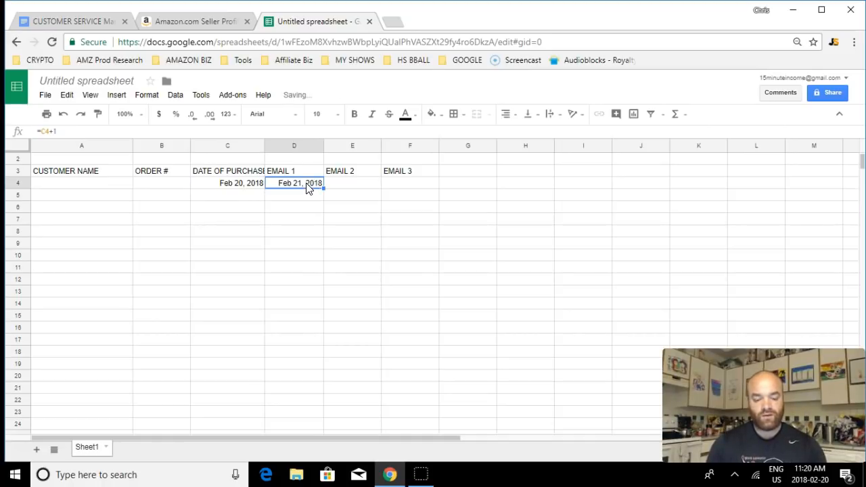
Add the EMAIL 2 date formula in E4 and =C4+7 for EMAIL 3 in F4.
left_click(357, 185)
type("=")
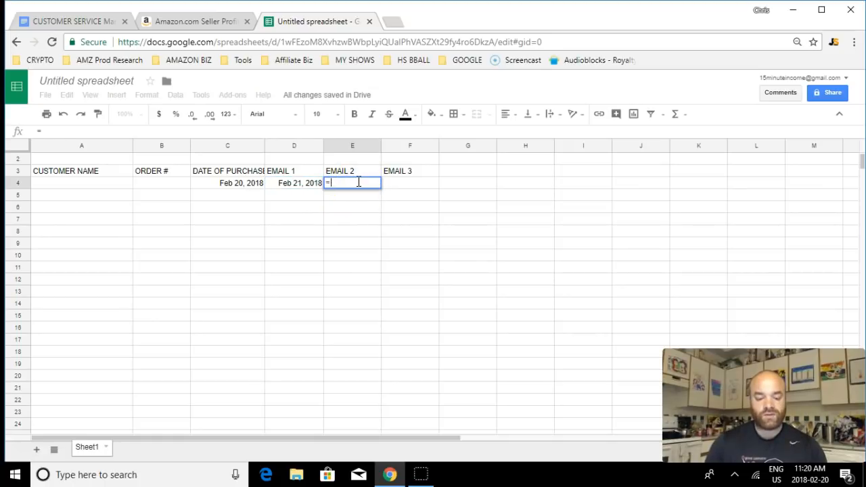
type("C4+1")
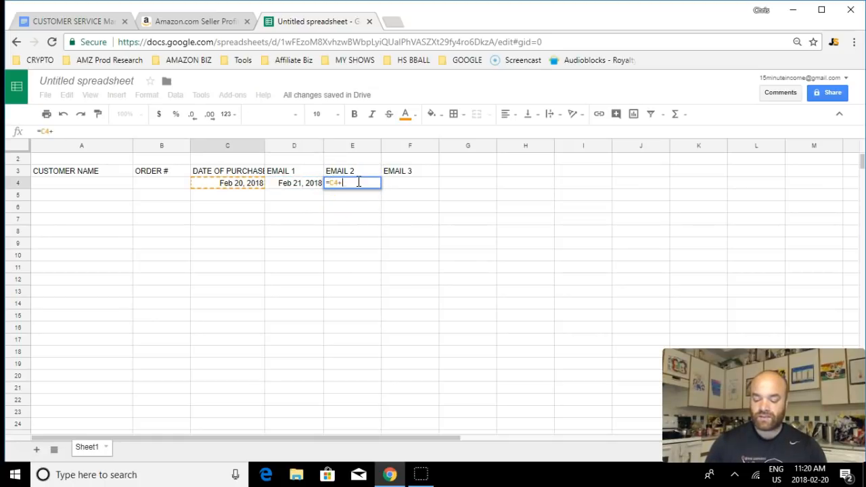
key("Return")
key("Right")
key("Up")
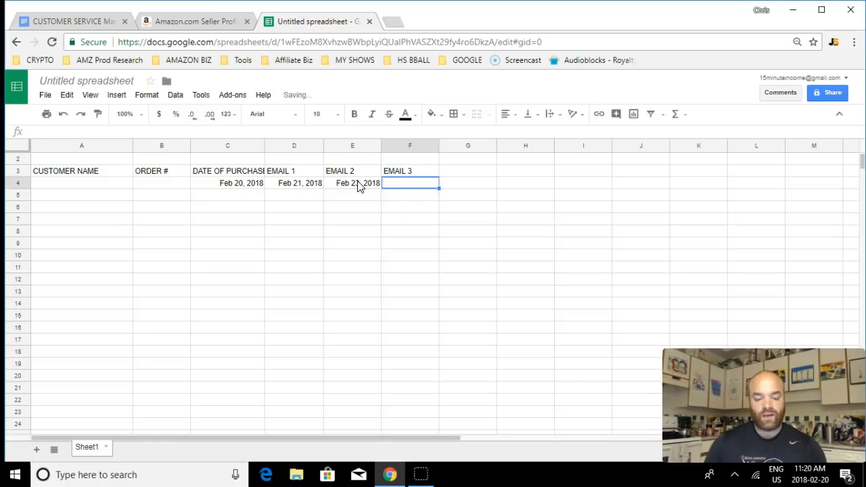
type("=E4")
key("Left")
key("Left")
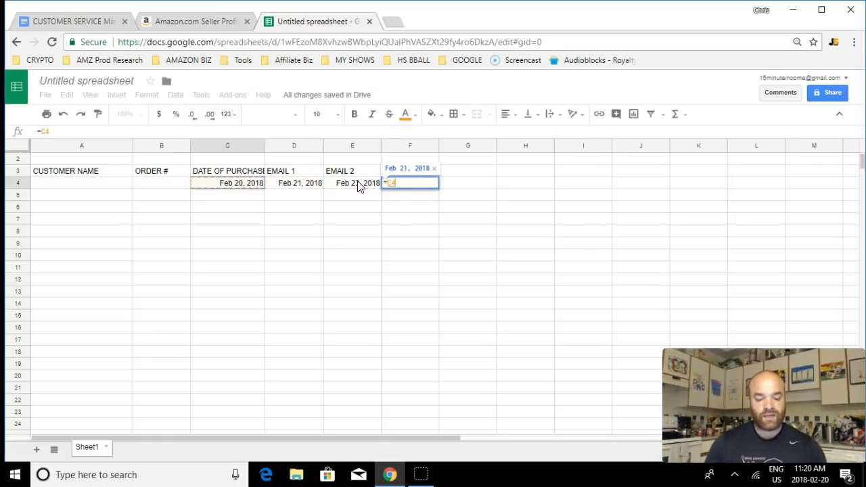
type("+7")
key("Return")
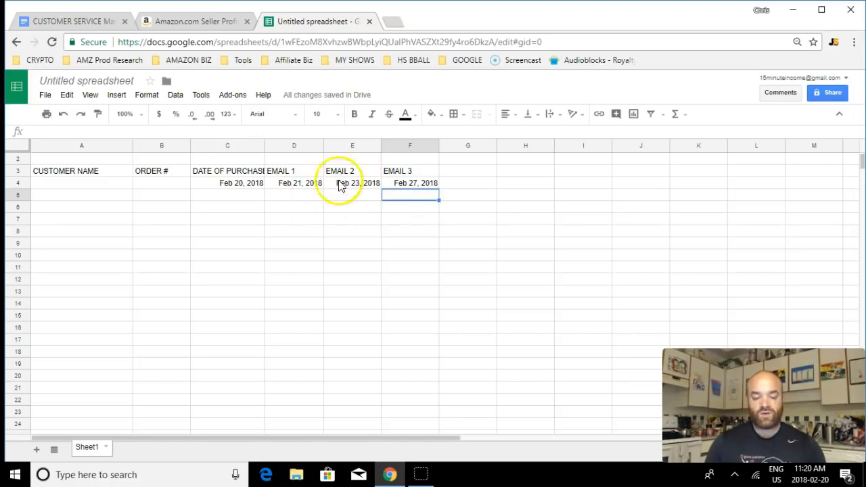
Insert a blank column to the left of EMAIL 2 and another left of EMAIL 3.
left_click(332, 146)
right_click(333, 147)
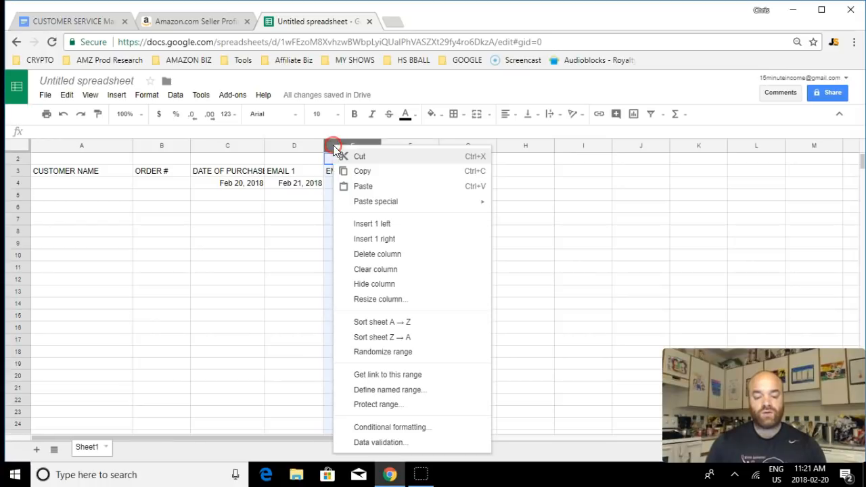
left_click(358, 223)
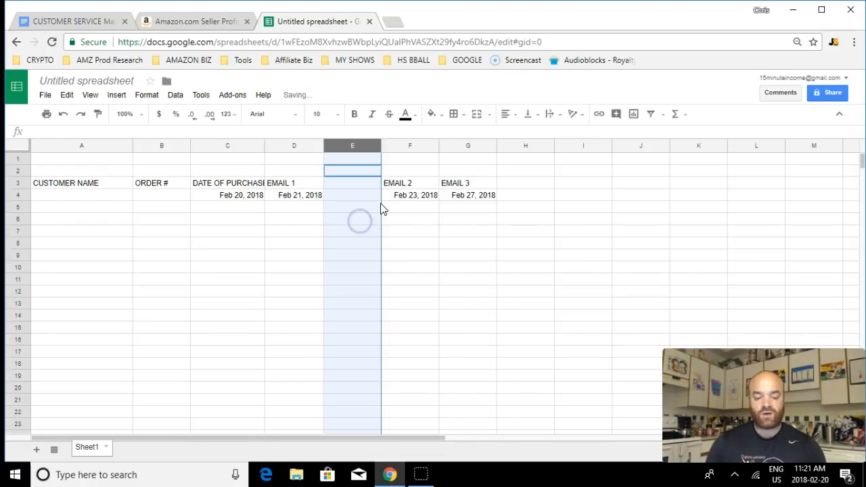
right_click(457, 147)
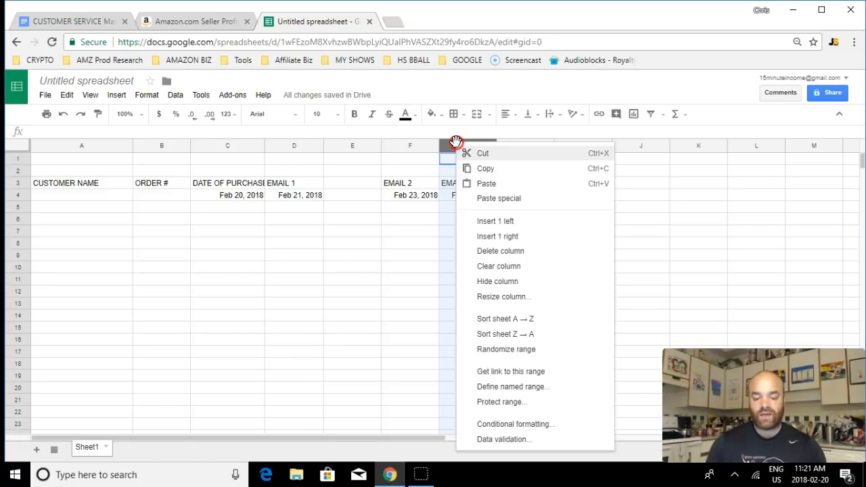
left_click(478, 227)
Narrow both new blank columns into thin spacers.
left_click_drag(352, 183, 343, 149)
left_click(365, 171)
left_click_drag(457, 149, 423, 148)
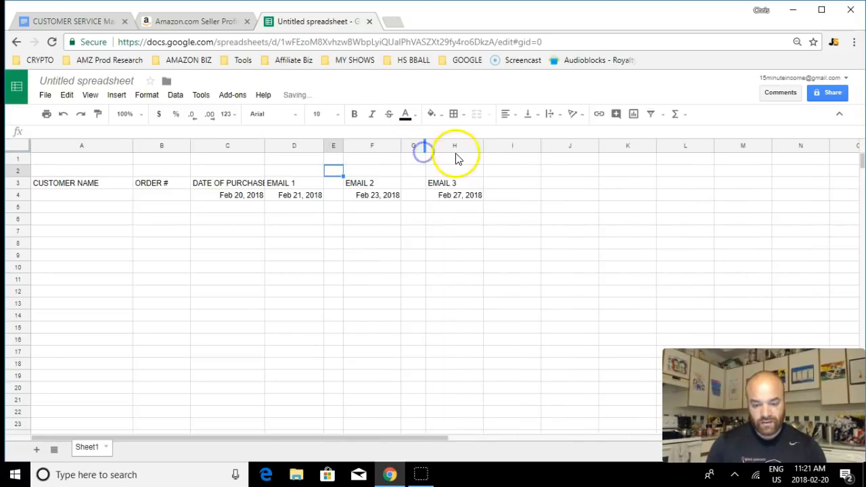
left_click_drag(541, 144, 498, 154)
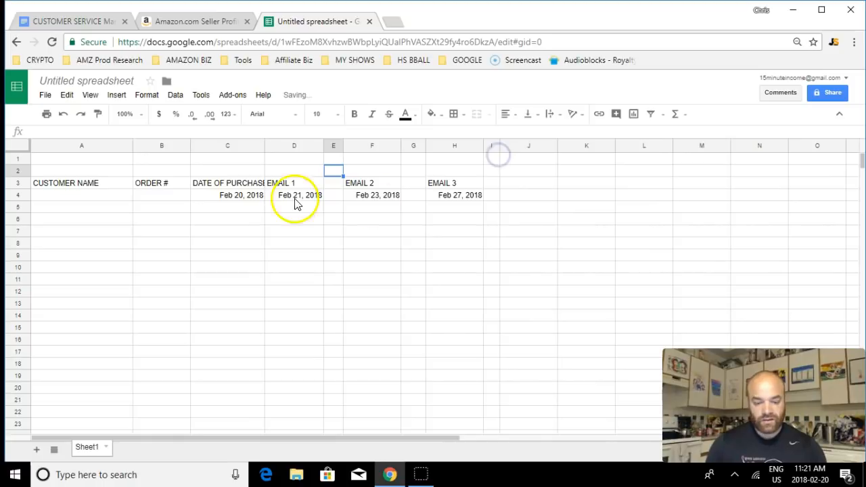
Enter two customer names in cells A4 and A5.
left_click(246, 209)
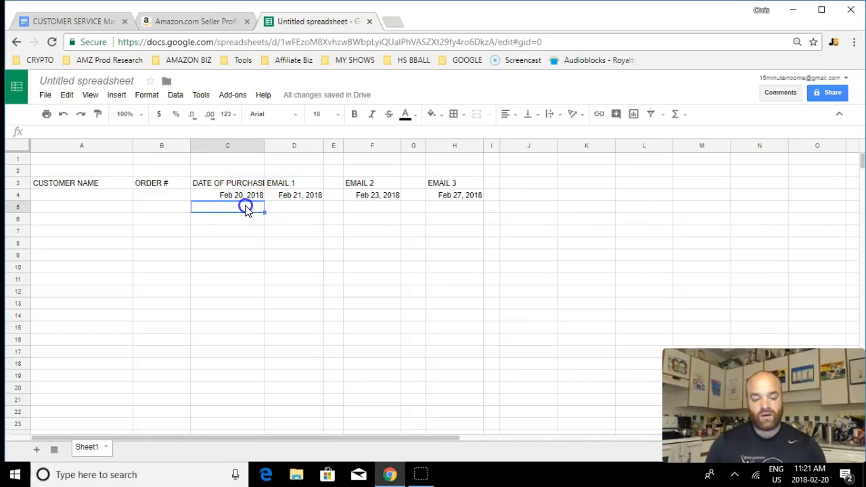
left_click(115, 197)
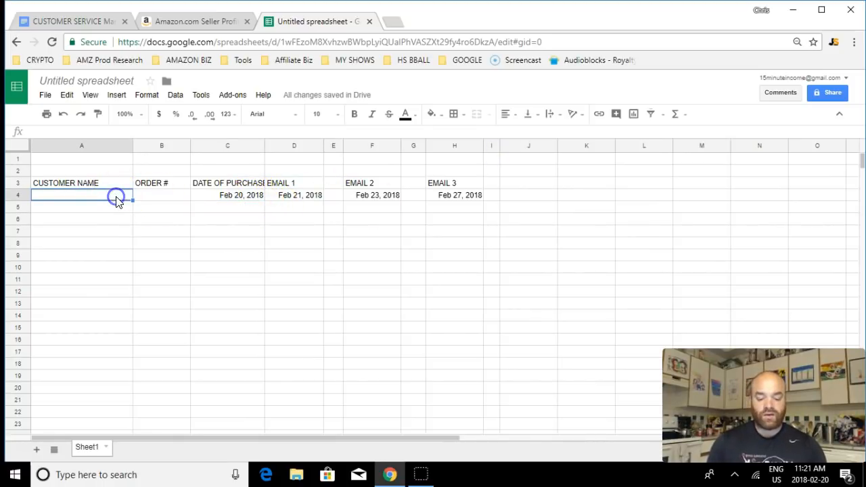
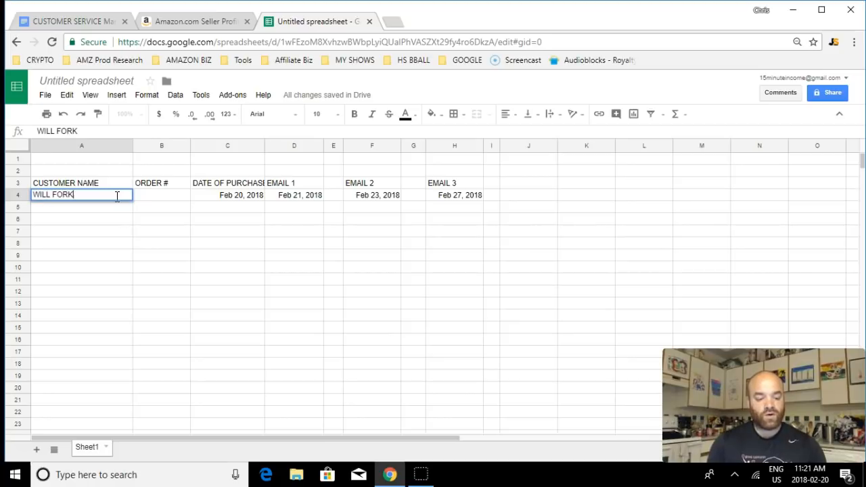
key("Return")
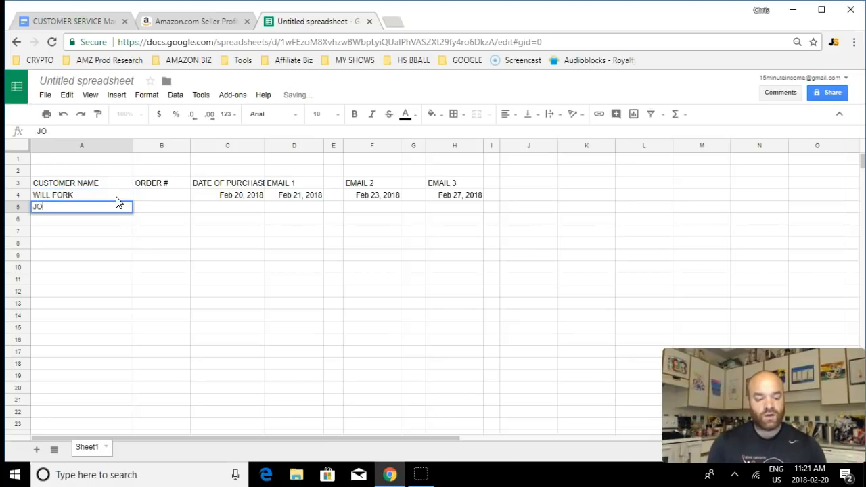
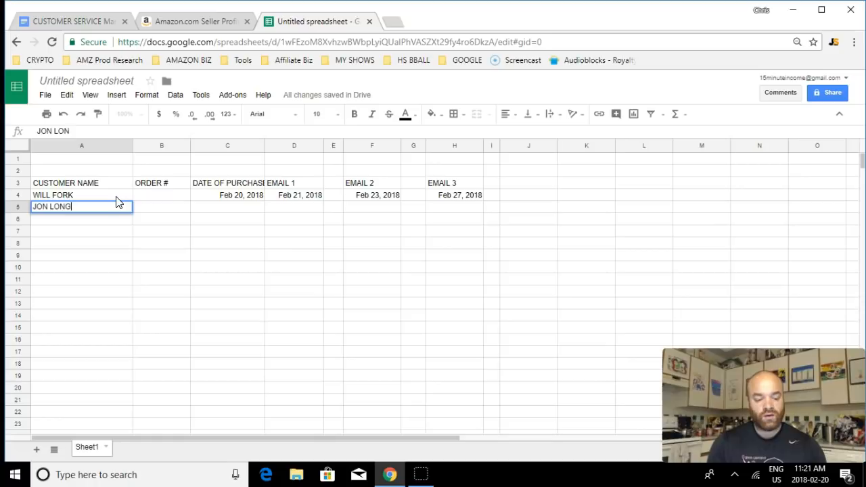
key("Tab")
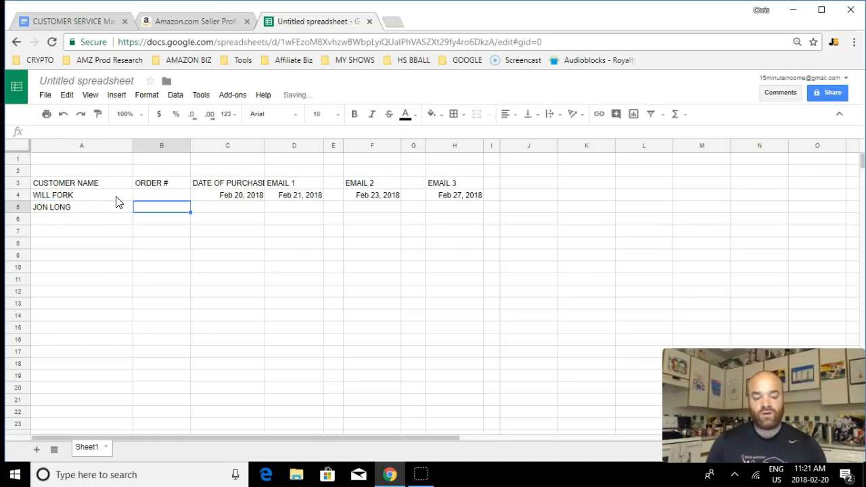
Delete the ORDER # column and widen DATE OF PURCHASE to fit its heading.
left_click(161, 147)
right_click(161, 148)
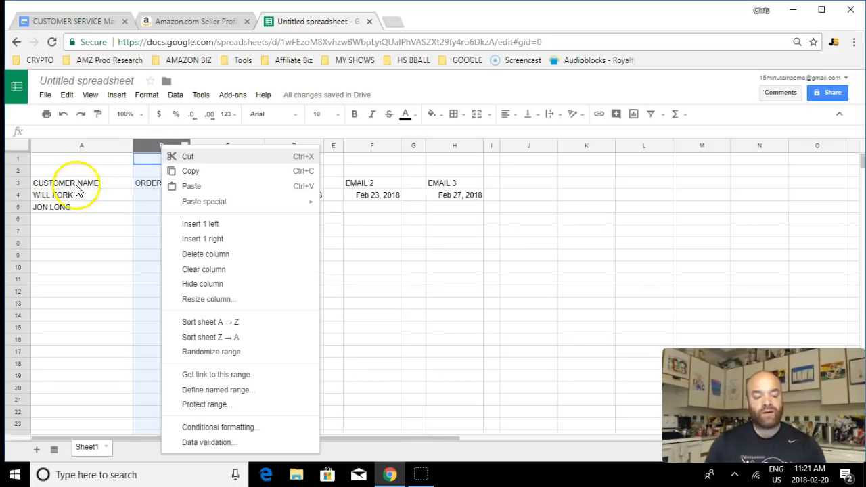
left_click(196, 256)
left_click(187, 232)
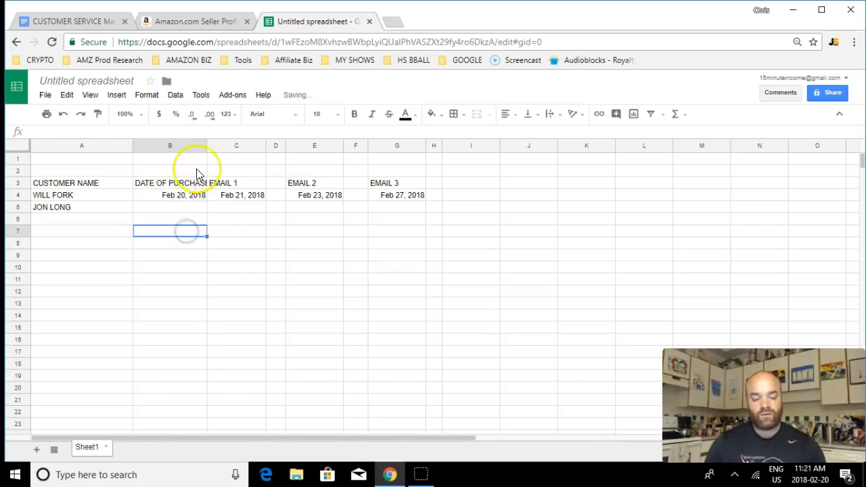
left_click_drag(207, 145, 223, 146)
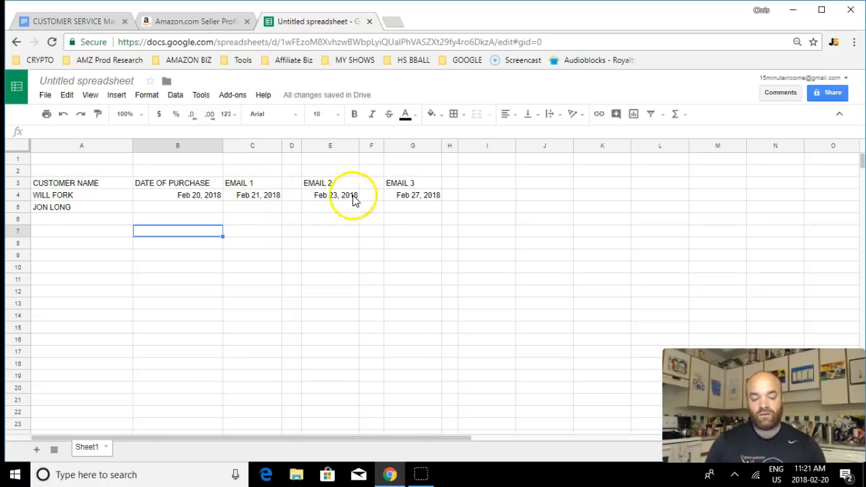
Put a Y sent marker beside the first customer's EMAIL 1 date.
left_click(291, 196)
type("Y")
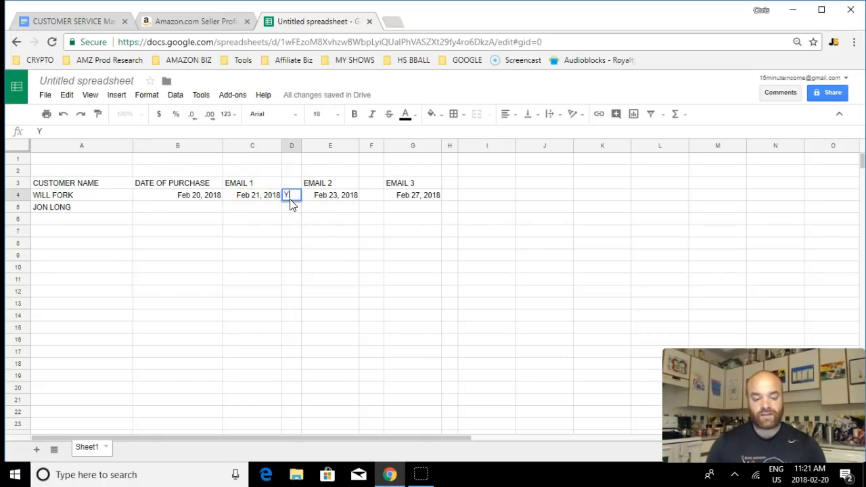
key("Tab")
key("Tab")
key("Left")
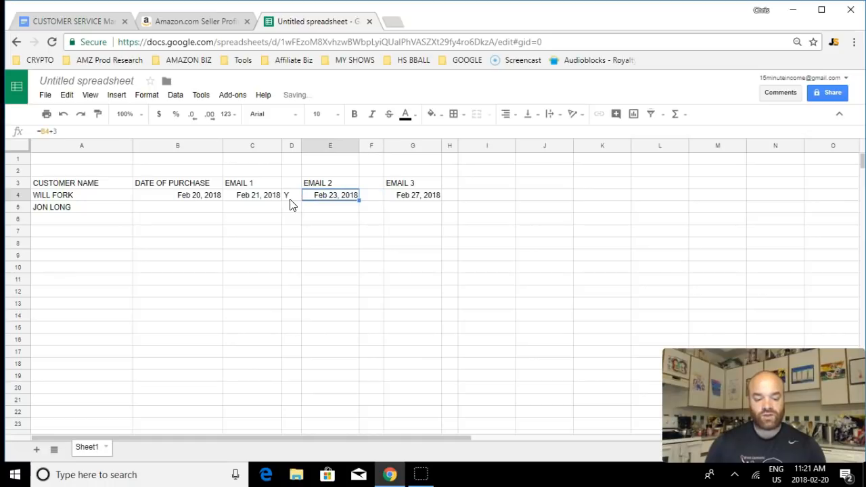
Copy row 4's dates and markers down into rows 5 through 14.
left_click(196, 199)
key("shift+Right")
key("shift+Right")
key("shift+Right")
key("shift+Right")
key("shift+Right")
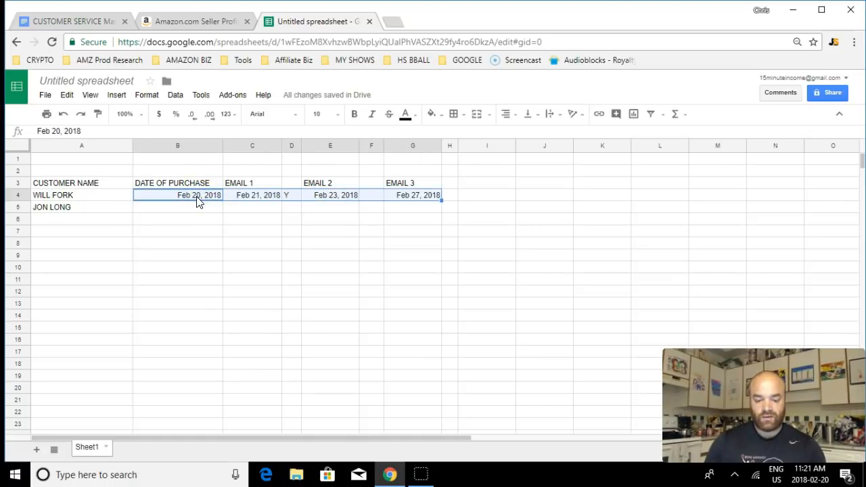
key("ctrl+c")
key("Down")
key("shift+Down")
key("shift+Down")
key("shift+Down")
key("shift+Down")
key("shift+Down")
key("shift+Down")
key("shift+Down")
key("shift+Down")
key("shift+Down")
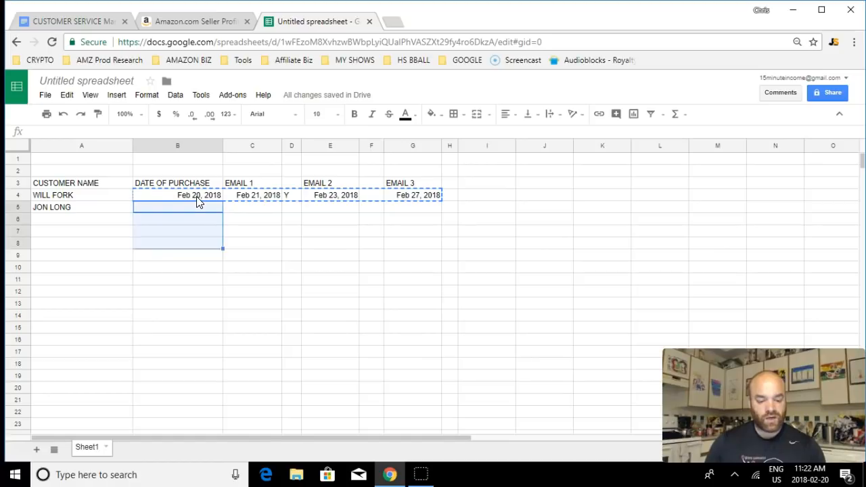
key("ctrl+v")
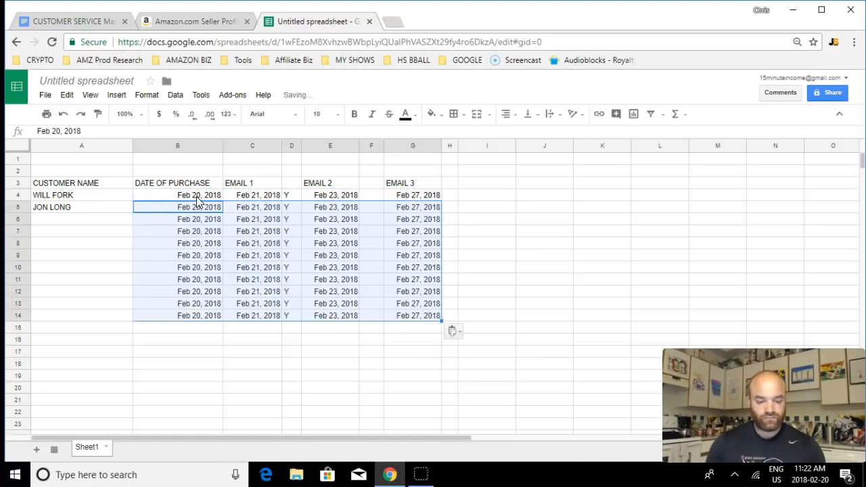
Change row 5's purchase date to Mar 1, 2018.
type("MAR")
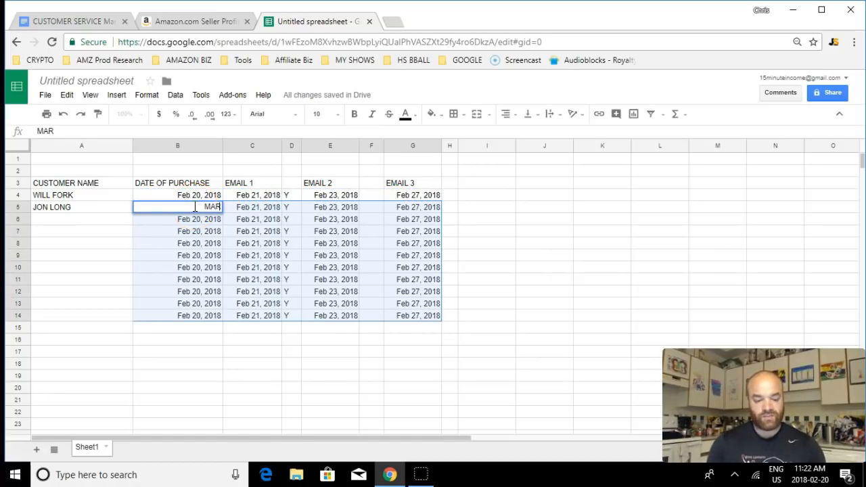
type("CH 2")
key("Return")
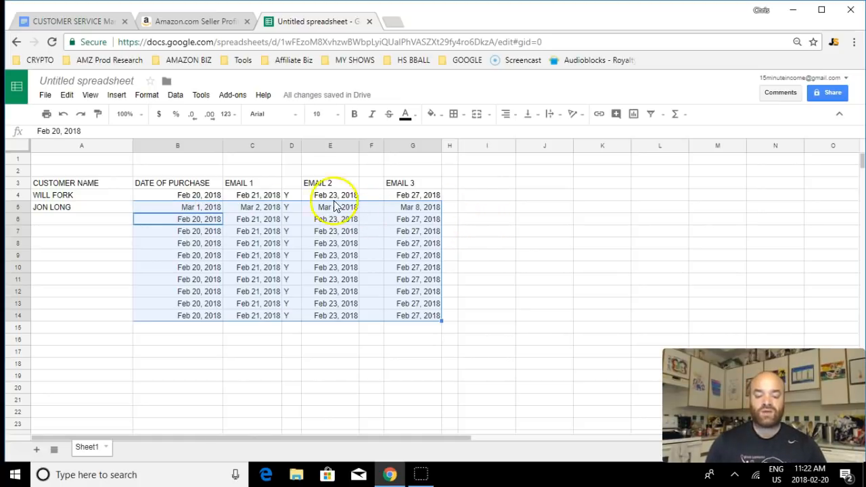
left_click(254, 175)
left_click(253, 178)
left_click(253, 176)
Merge the cells above the email columns and add a bold FOLLOW UP DATES title.
key("shift+Right")
key("shift+Right")
key("shift+Right")
key("shift+Right")
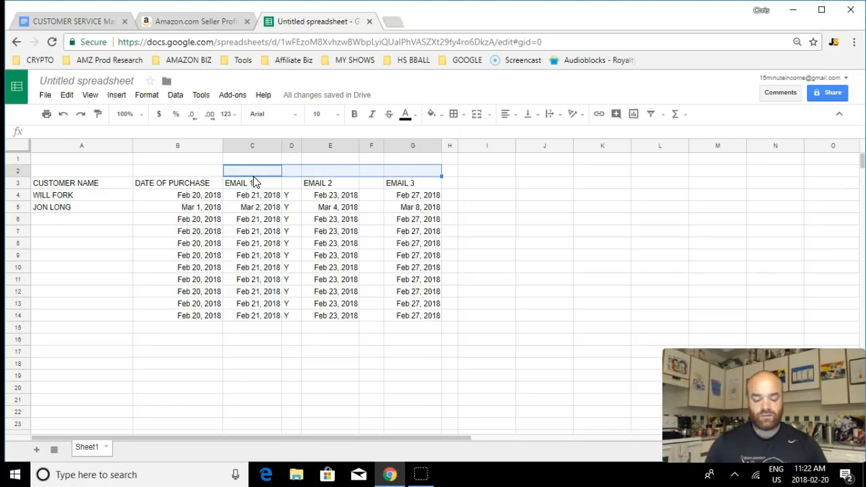
left_click(477, 115)
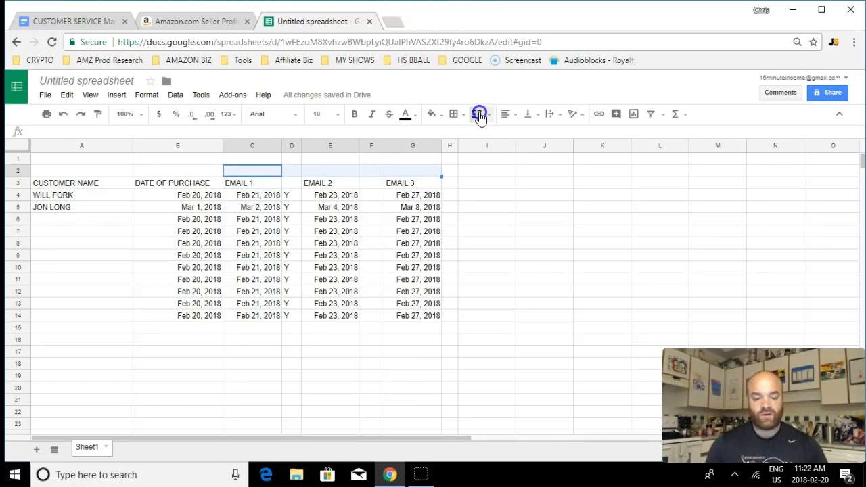
type("FOLLOW UP DATES")
key("Tab")
key("Left")
key("ctrl+b")
Make the EMAIL 1, EMAIL 2 and EMAIL 3 headings bold.
key("Down")
key("shift+Right")
key("shift+Right")
key("shift+Right")
key("shift+Right")
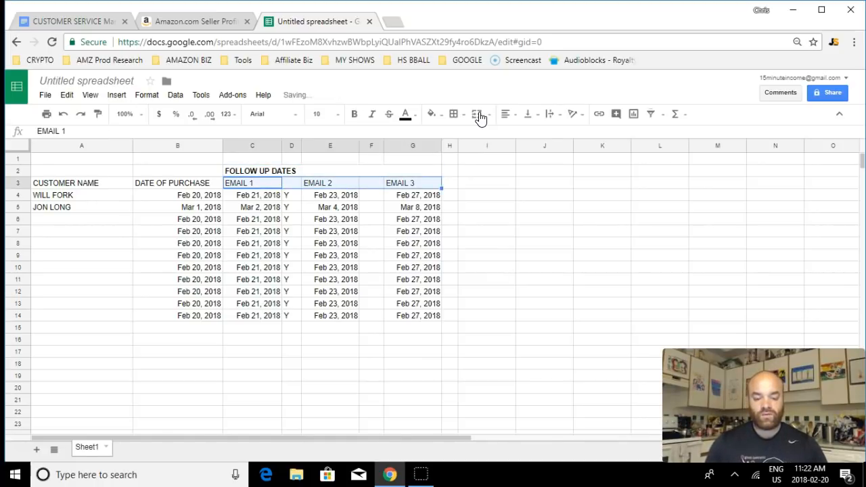
key("ctrl+b")
key("shift+Left")
key("shift+Left")
key("shift+Left")
key("shift+Left")
key("Down")
key("Down")
key("Down")
key("Down")
key("Down")
key("Down")
key("Down")
key("Down")
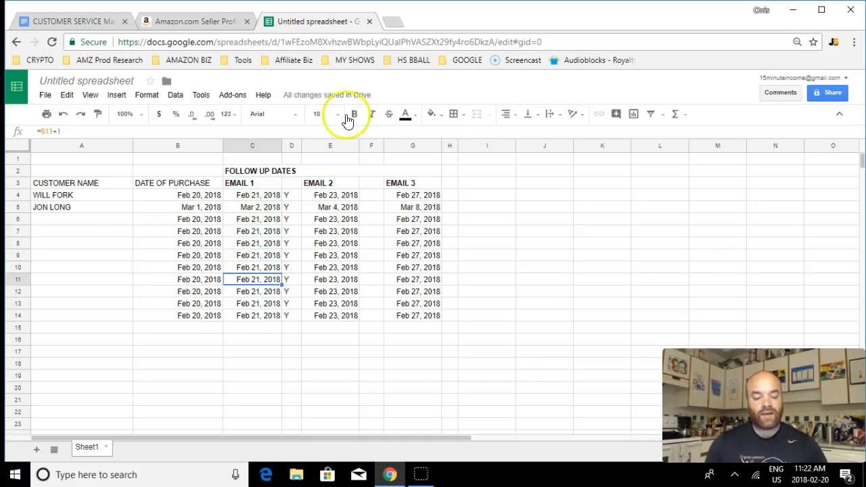